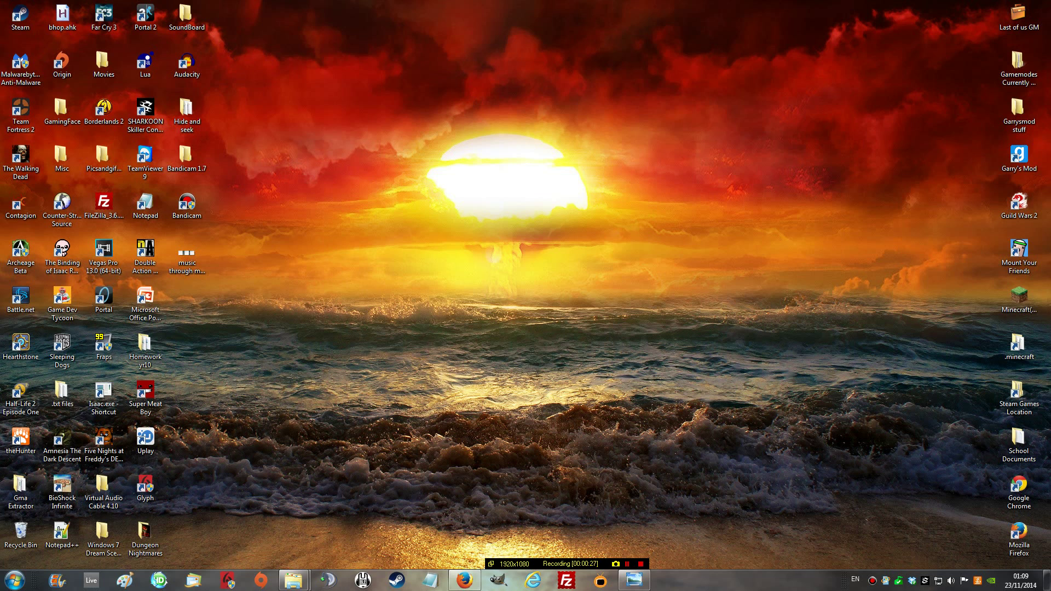
# Step: Bring the already open Virtual Audio Cable folder window to the front
pyautogui.moveTo(378, 108); pyautogui.dragTo(613, 274)
pyautogui.moveTo(293, 580)
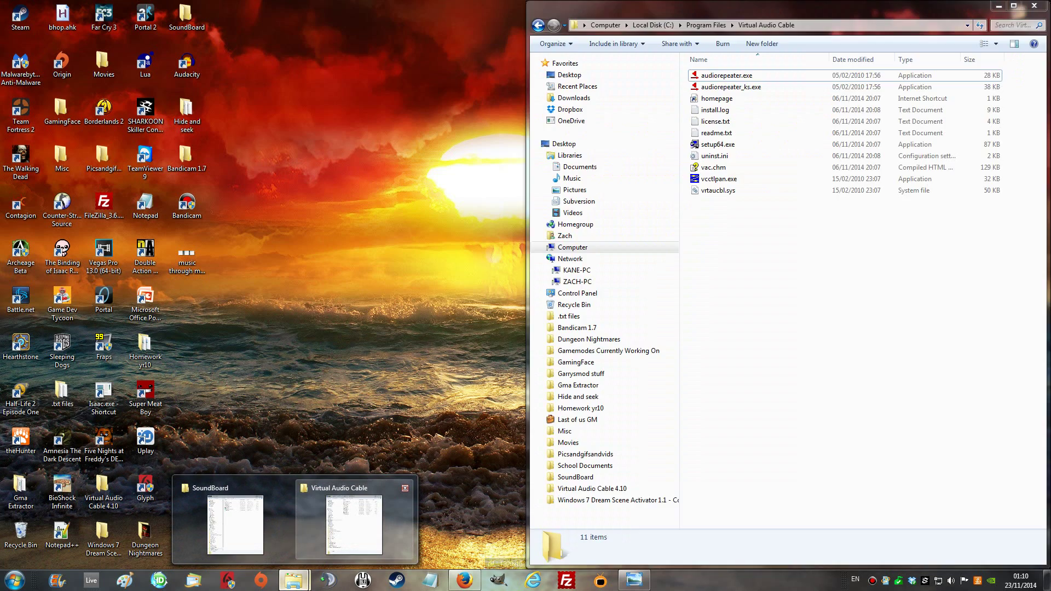
pyautogui.click(354, 522)
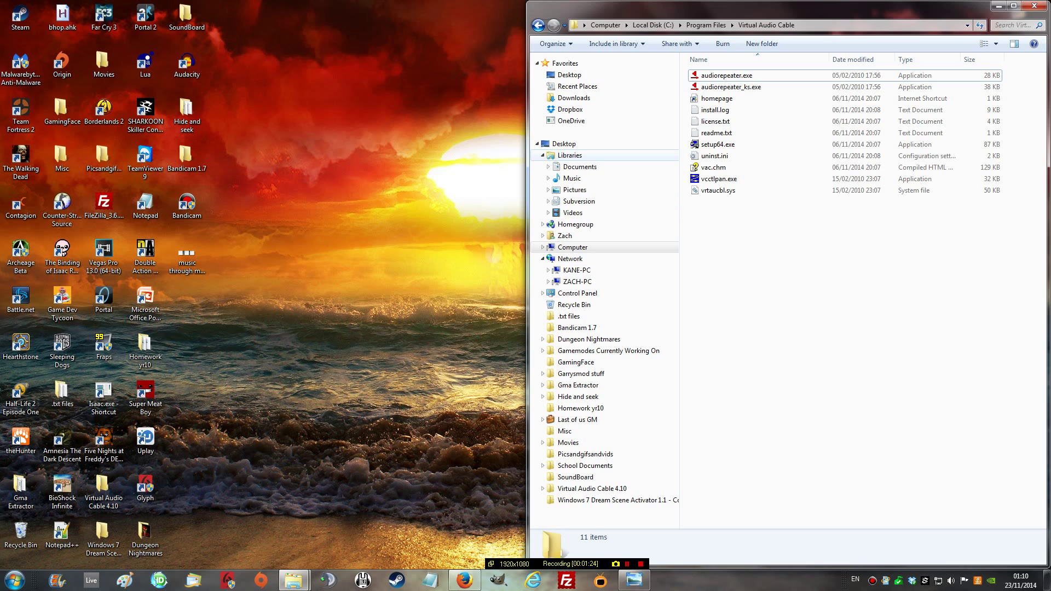
# Step: View the open SoundBoard folder and minimize its window
pyautogui.moveTo(293, 580)
pyautogui.click(219, 523)
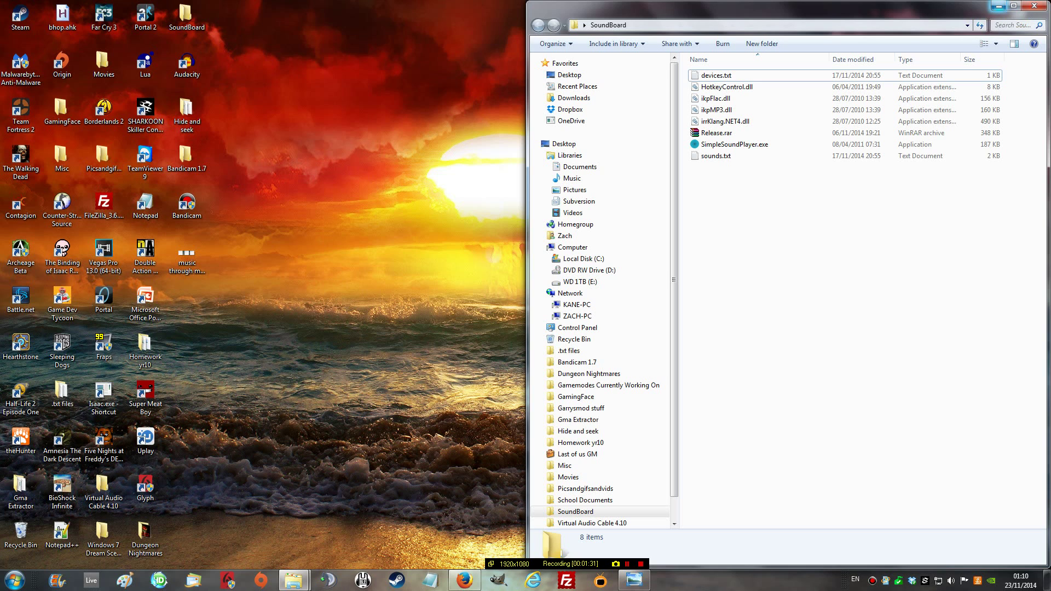
pyautogui.click(998, 6)
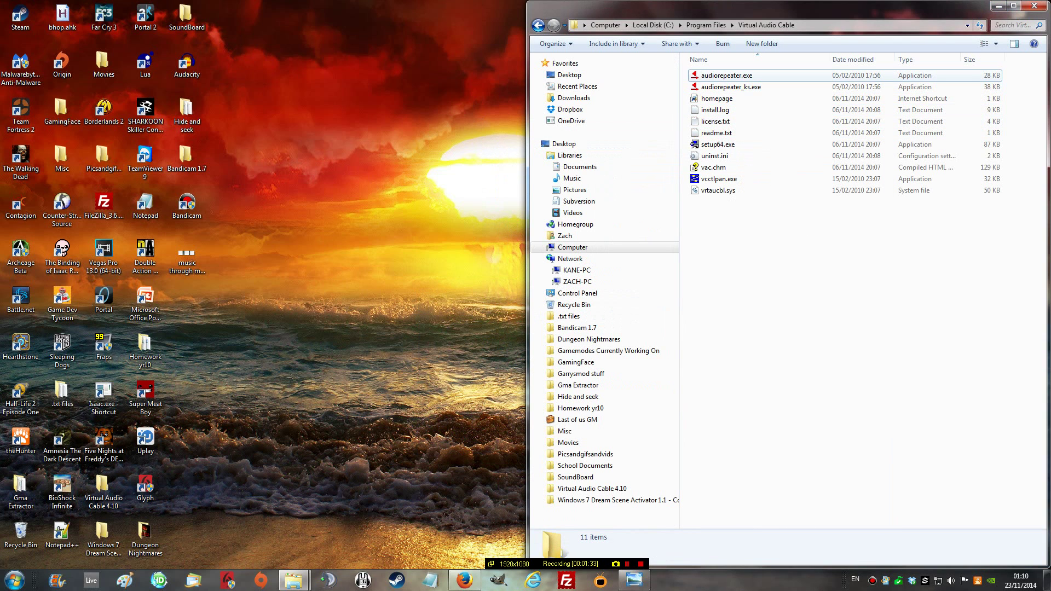
pyautogui.click(726, 75)
pyautogui.click(715, 110)
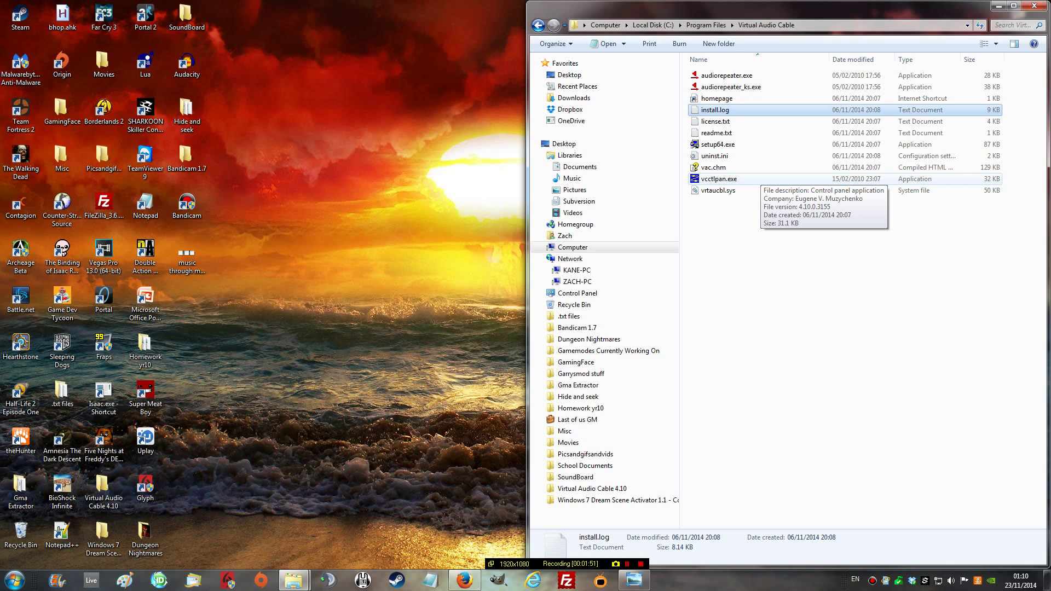
pyautogui.click(718, 179)
pyautogui.rightClick(758, 181)
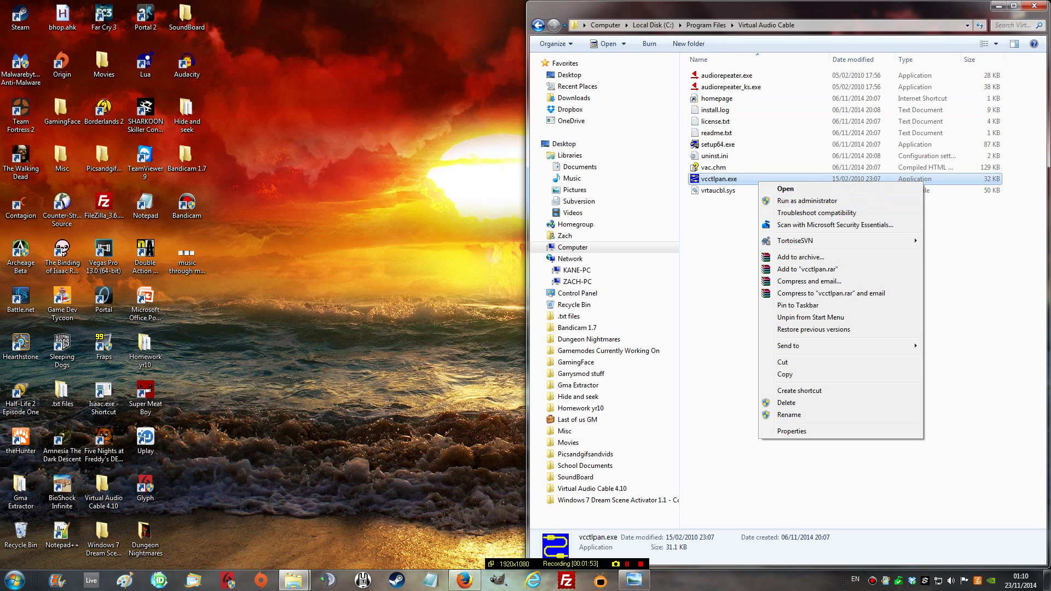
pyautogui.press('Escape')
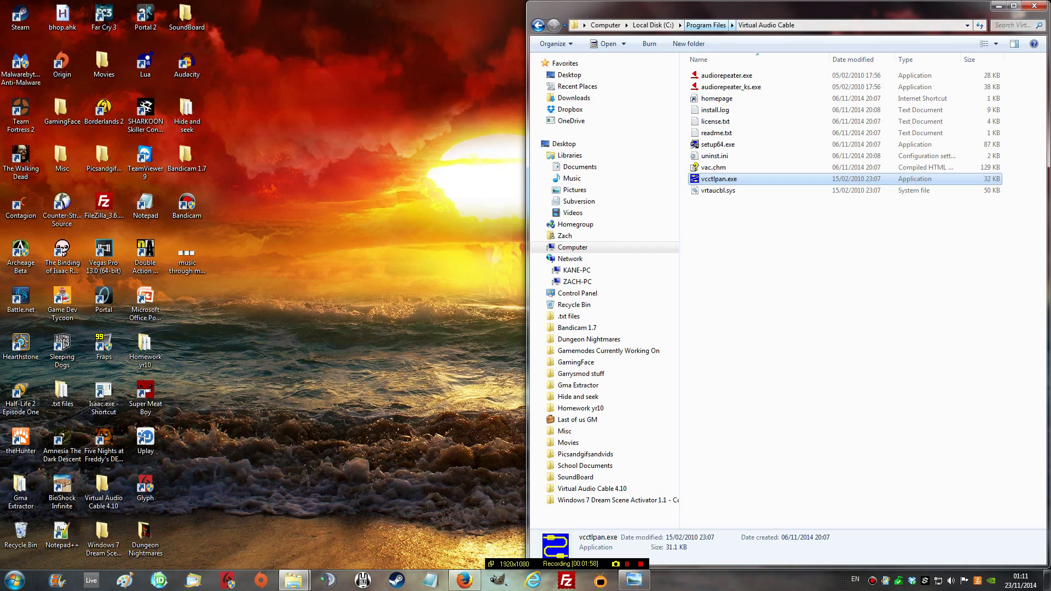
# Step: Go up to Local Disk (C:) and open Program Files, selecting and opening the Virtual Audio Cable folder
pyautogui.click(653, 25)
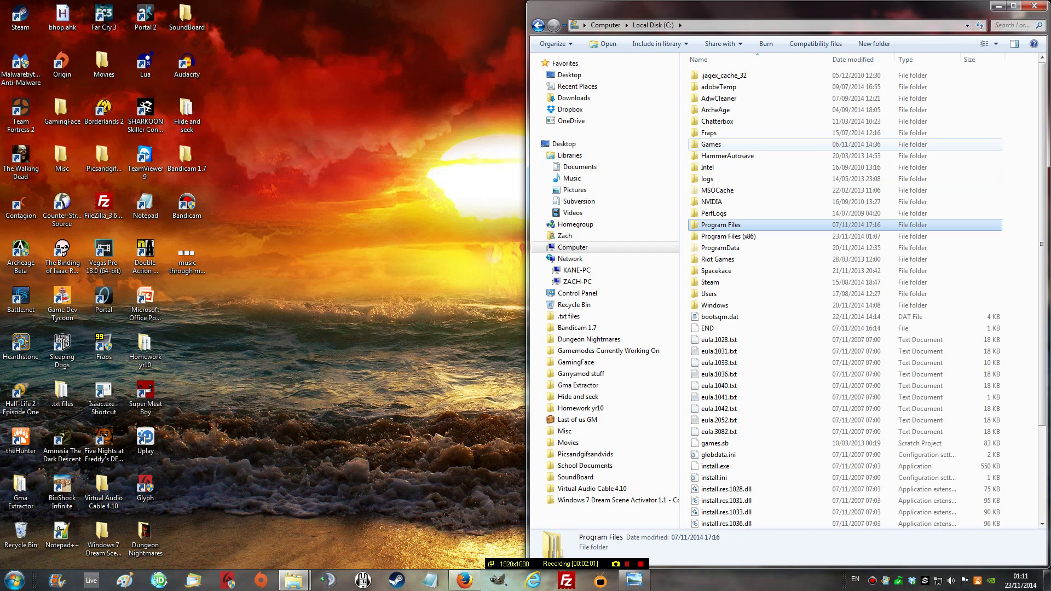
pyautogui.doubleClick(721, 224)
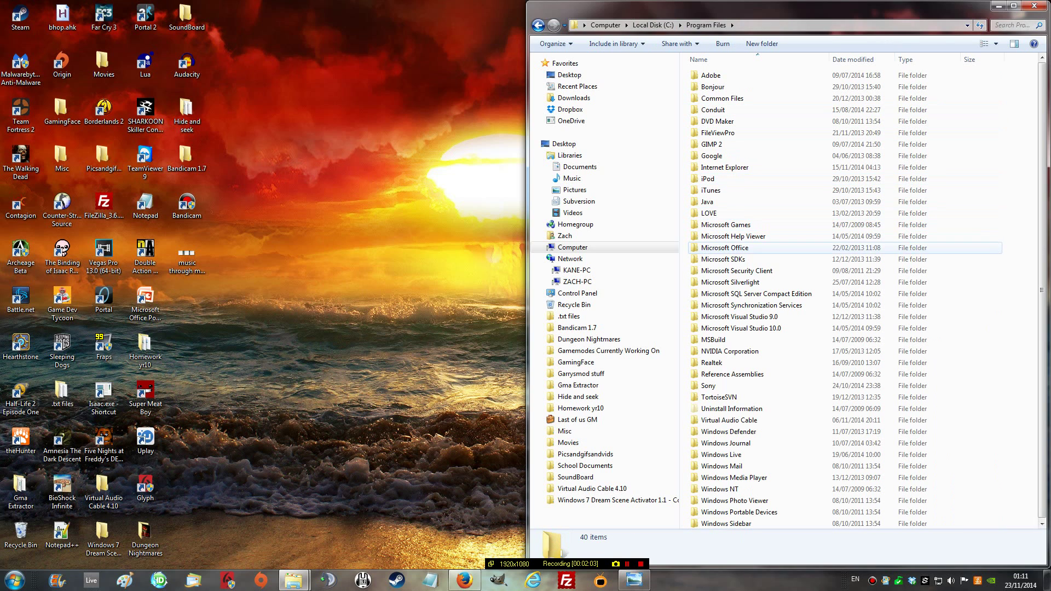
pyautogui.click(724, 247)
pyautogui.press('v')
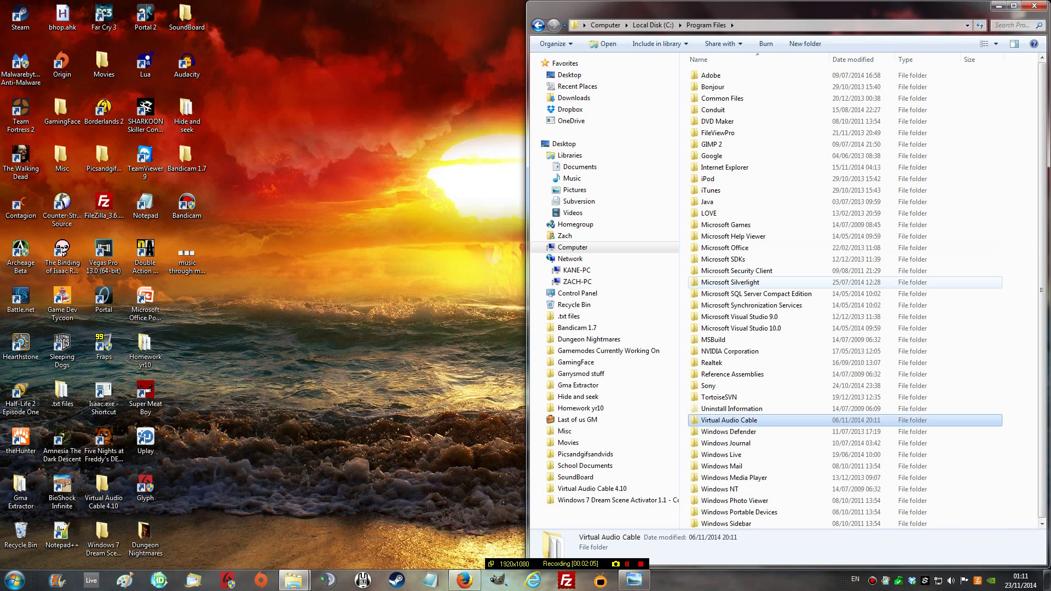
pyautogui.doubleClick(728, 420)
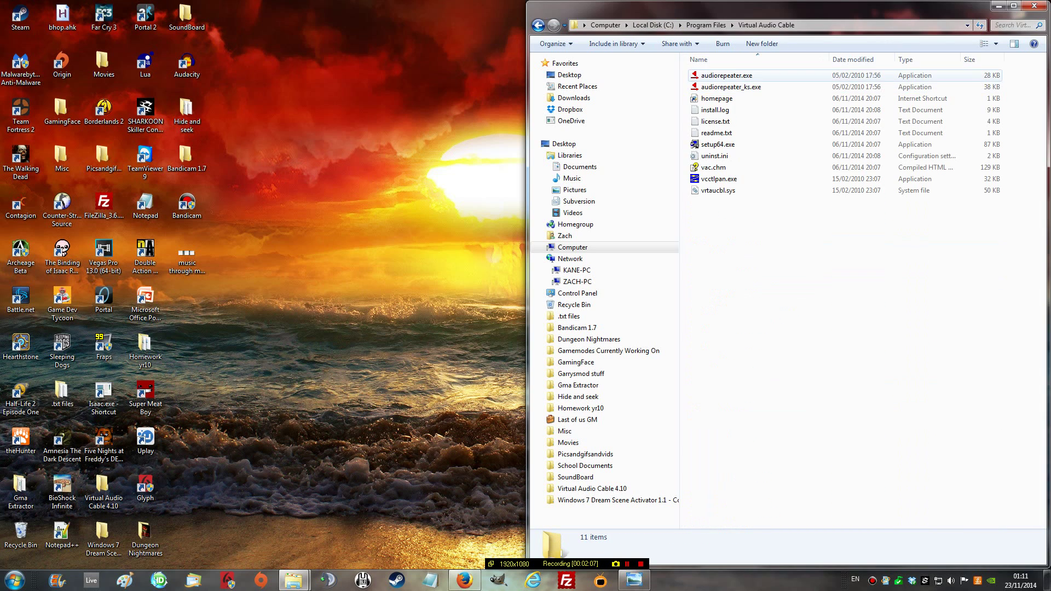
# Step: Run vcctlpan.exe from the Virtual Audio Cable folder as administrator
pyautogui.click(726, 75)
pyautogui.rightClick(704, 175)
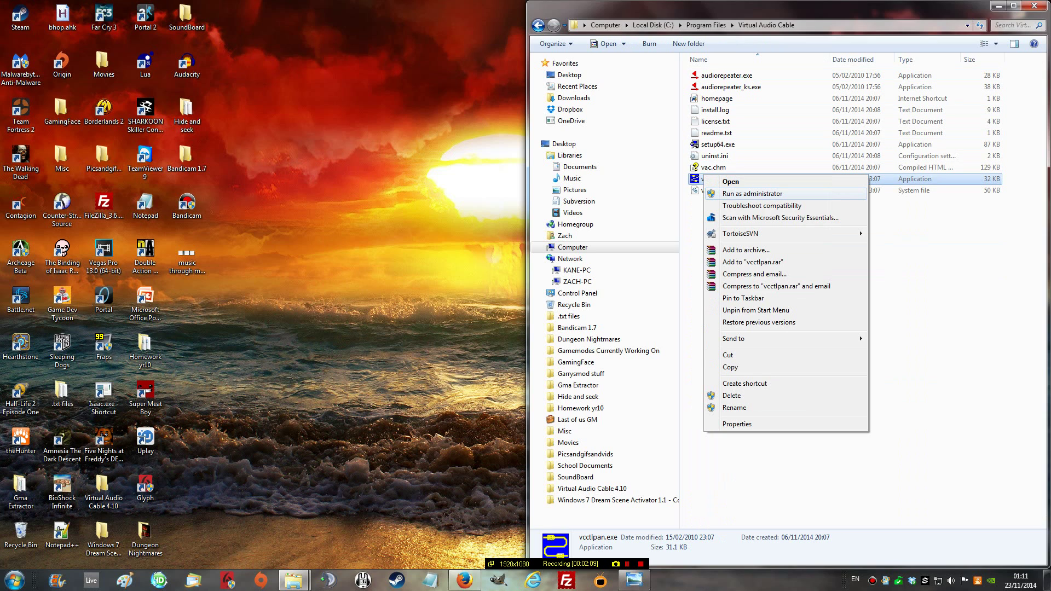
pyautogui.click(696, 211)
pyautogui.rightClick(711, 179)
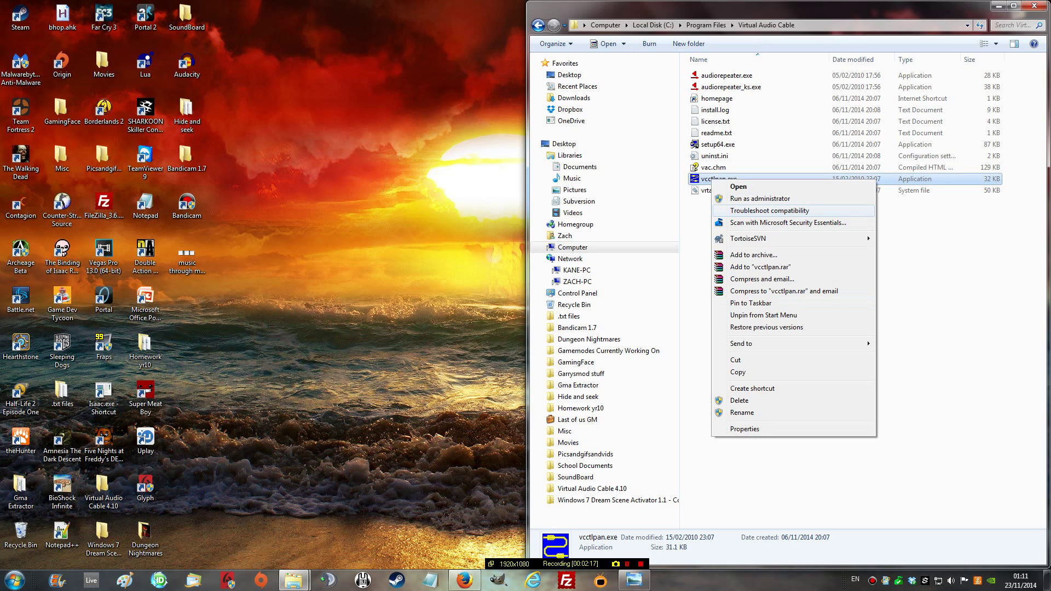
pyautogui.click(759, 198)
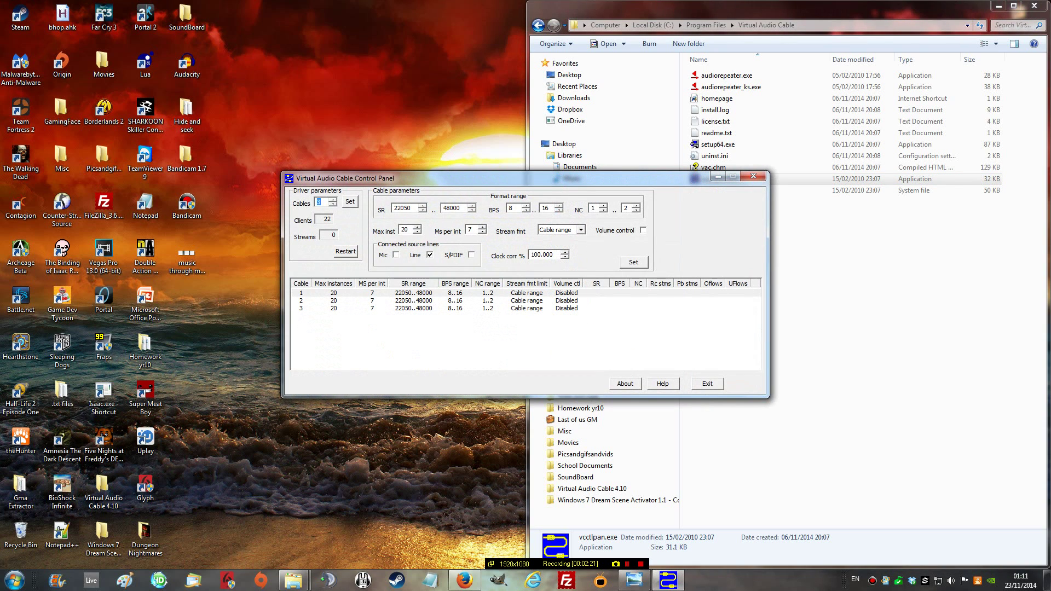
# Step: Try to set the number of cables in the driver parameters to 2 and close the control panel
pyautogui.moveTo(438, 178); pyautogui.dragTo(738, 244)
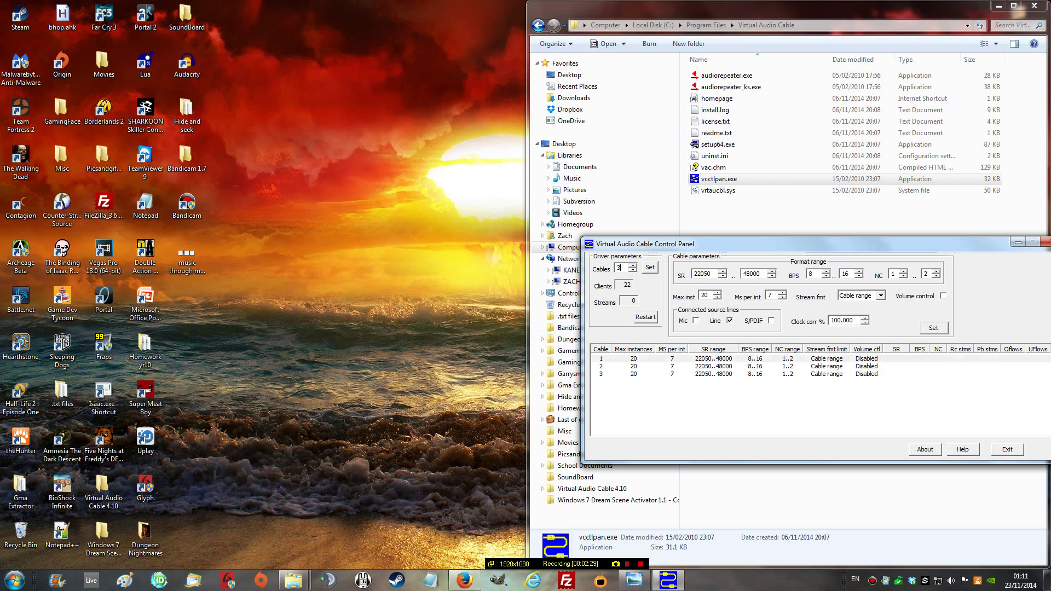
pyautogui.click(633, 366)
pyautogui.click(633, 374)
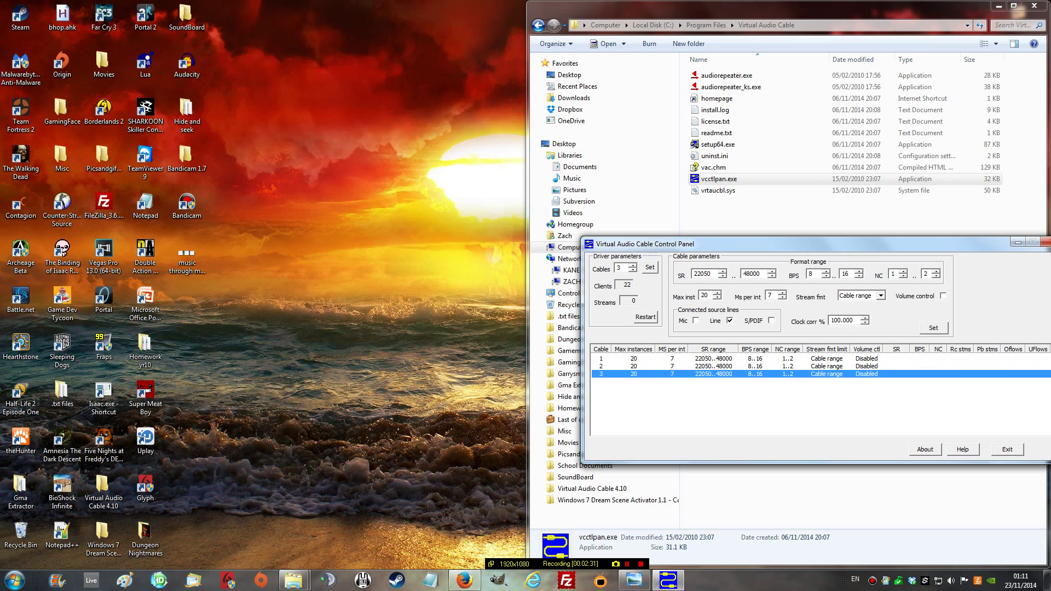
pyautogui.moveTo(624, 268); pyautogui.dragTo(575, 259)
pyautogui.write('2')
pyautogui.click(649, 267)
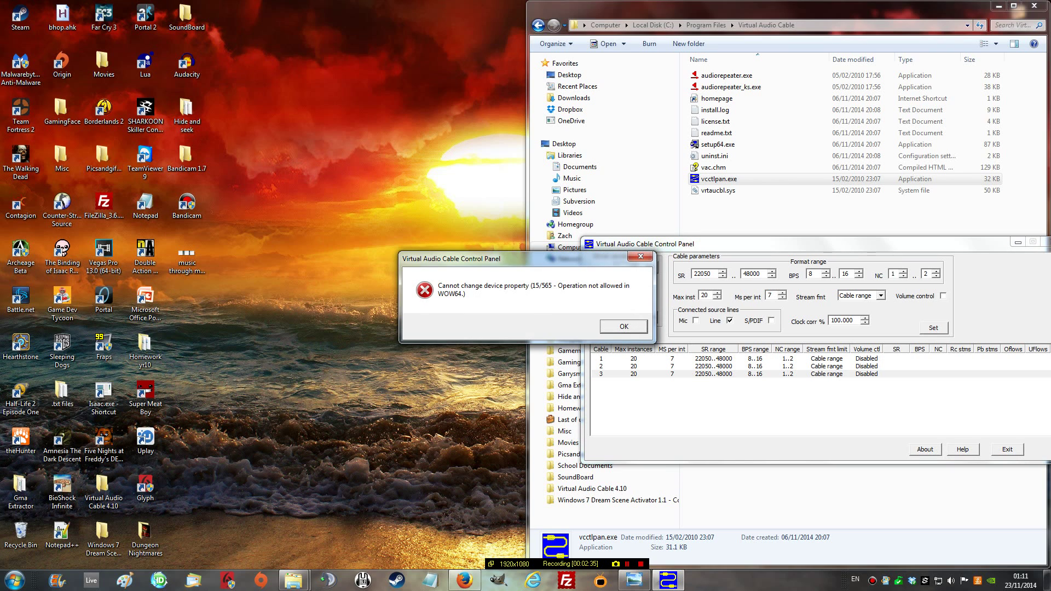
pyautogui.click(621, 325)
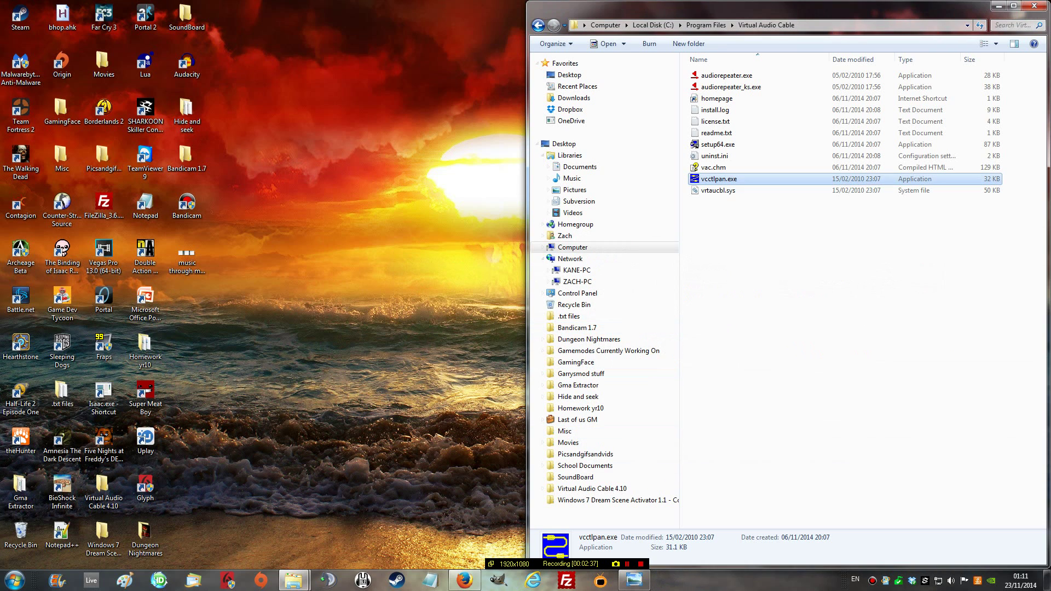
# Step: Relaunch vcctlpan.exe as administrator, select cables 2 and 3 in turn, and minimize the control panel
pyautogui.rightClick(742, 182)
pyautogui.click(792, 202)
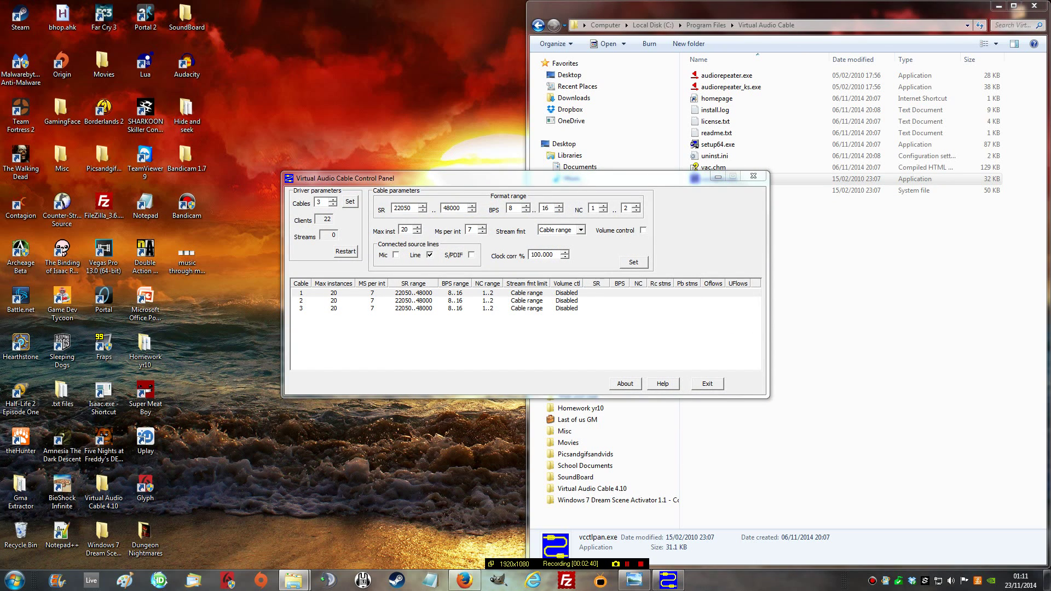
pyautogui.click(413, 301)
pyautogui.click(413, 308)
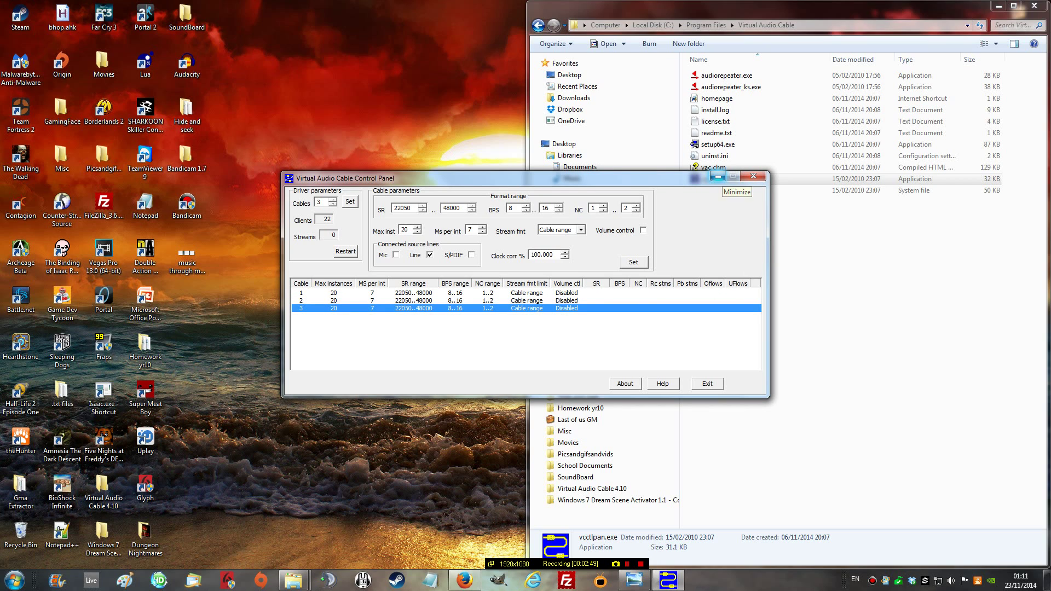
pyautogui.click(717, 176)
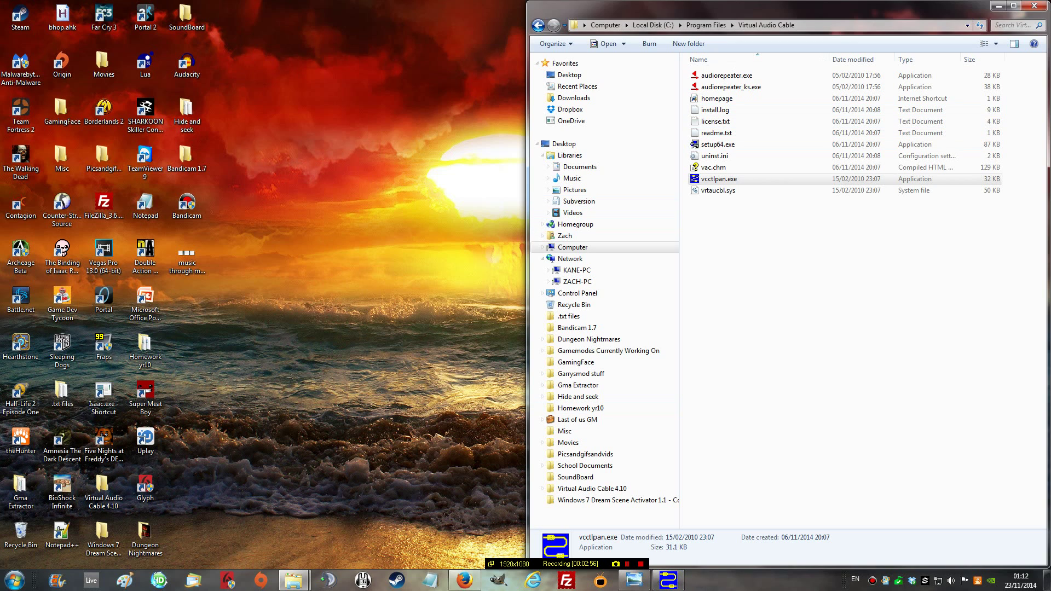
# Step: Launch three instances of audiorepeater.exe as administrator and spread their windows apart
pyautogui.rightClick(718, 74)
pyautogui.press('Escape')
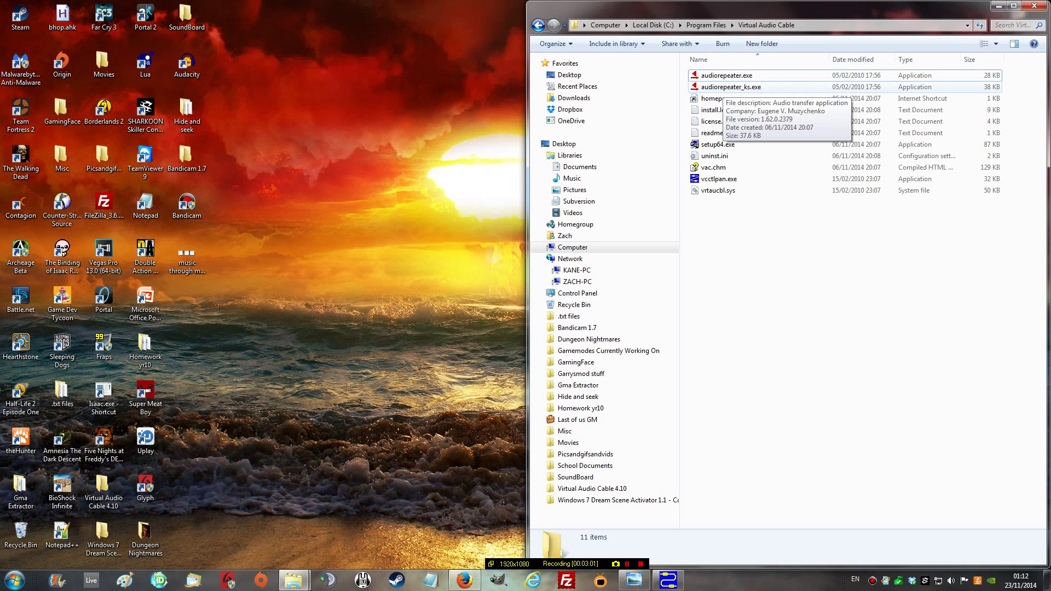
pyautogui.rightClick(731, 72)
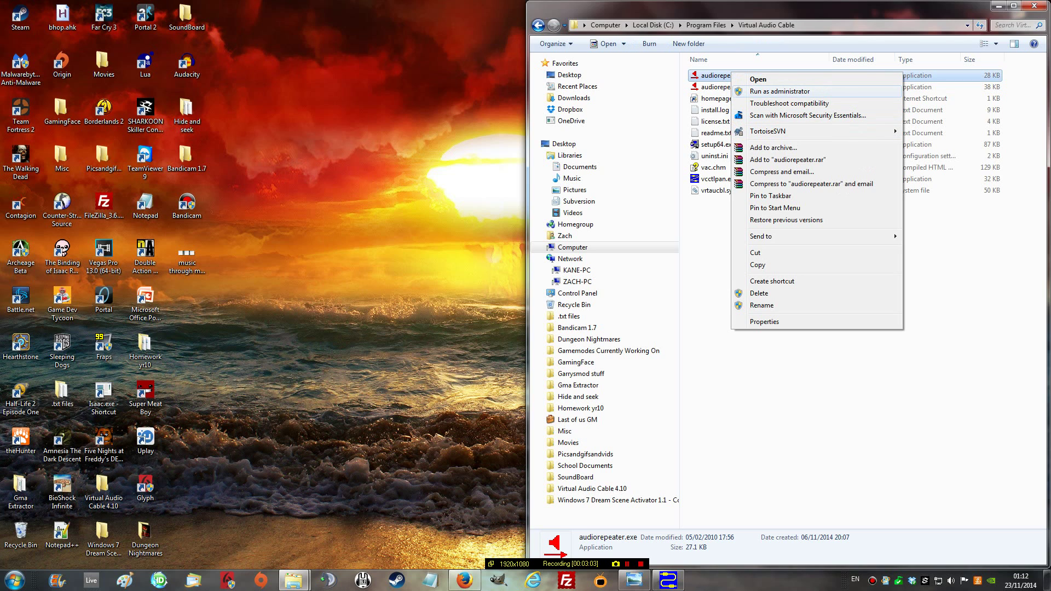
pyautogui.click(780, 91)
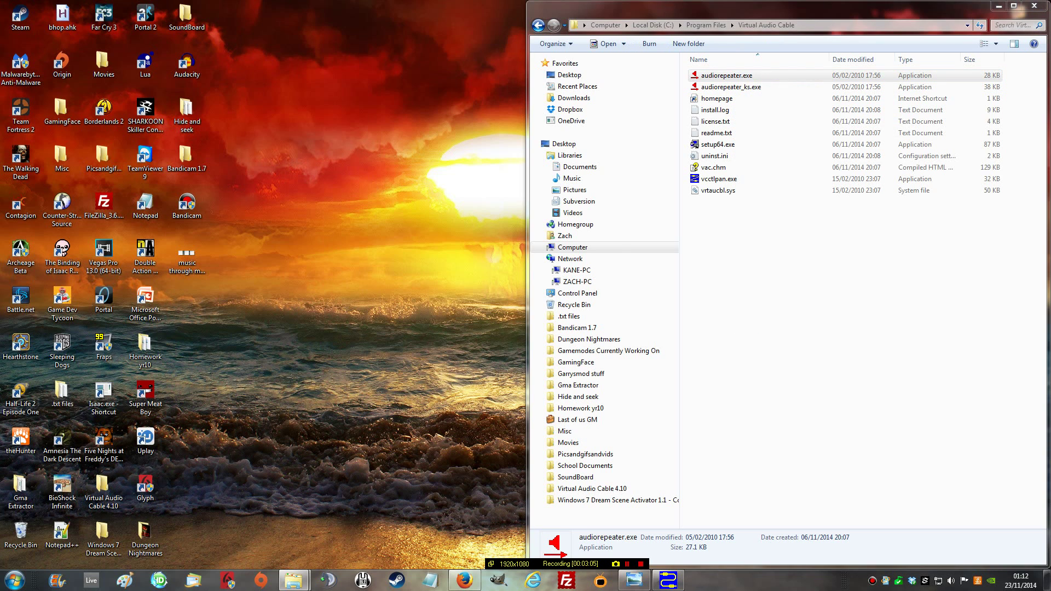
pyautogui.rightClick(732, 76)
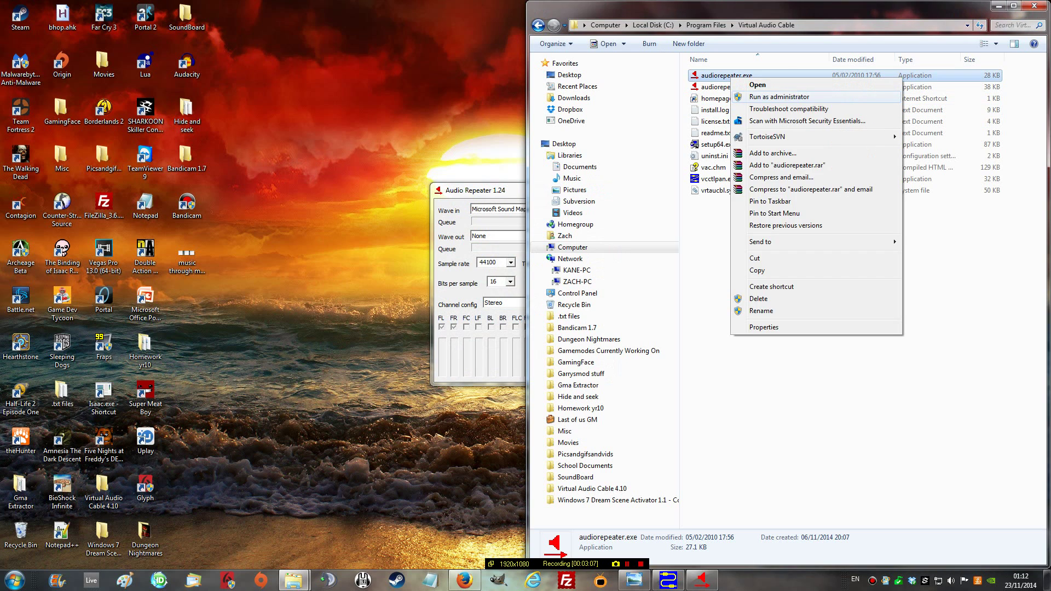
pyautogui.click(779, 97)
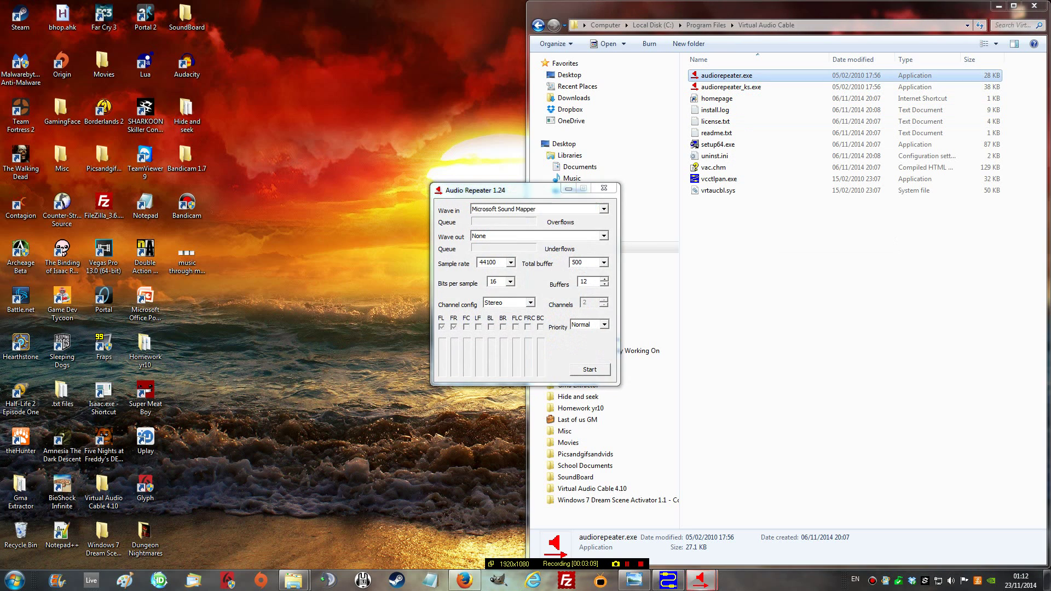
pyautogui.rightClick(732, 72)
pyautogui.click(778, 90)
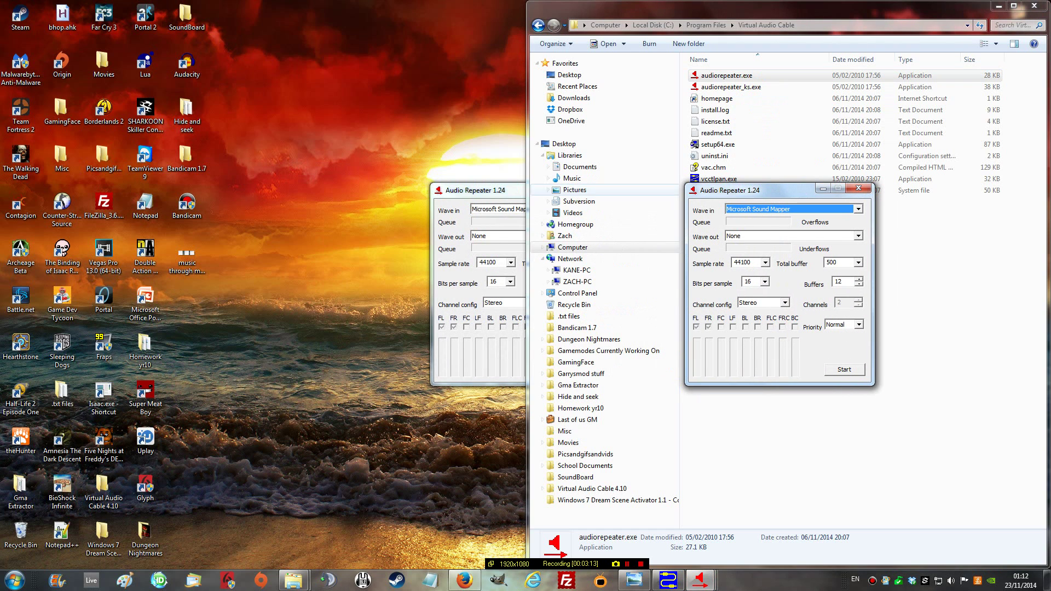
pyautogui.moveTo(613, 61); pyautogui.dragTo(592, 27)
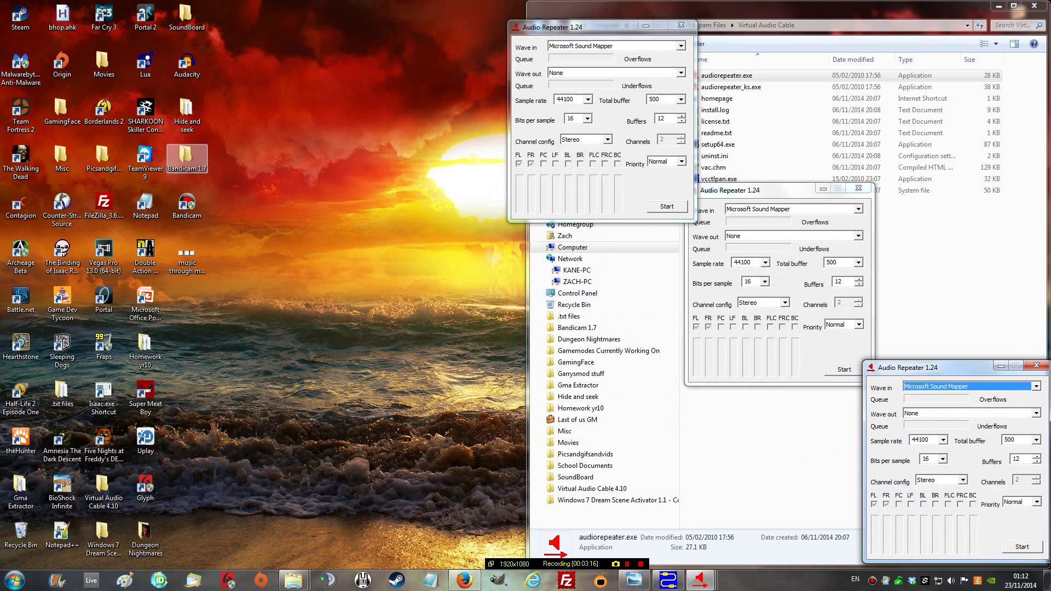
# Step: Open the "music through mic config" picture from the desktop and tile it beside the Audio Repeater windows
pyautogui.doubleClick(186, 257)
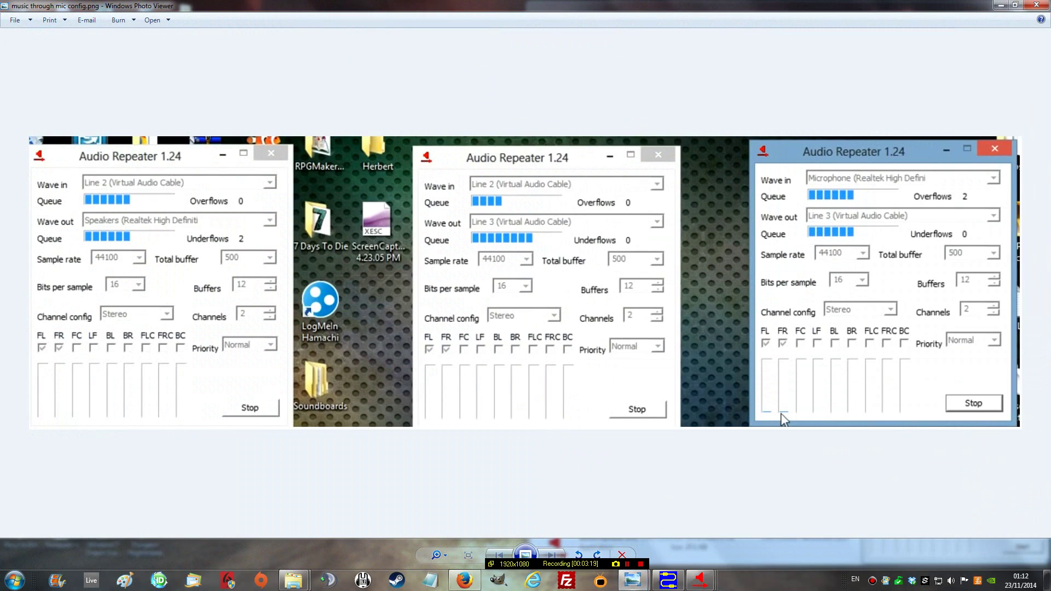
pyautogui.press('super+Down')
pyautogui.press('super+Left')
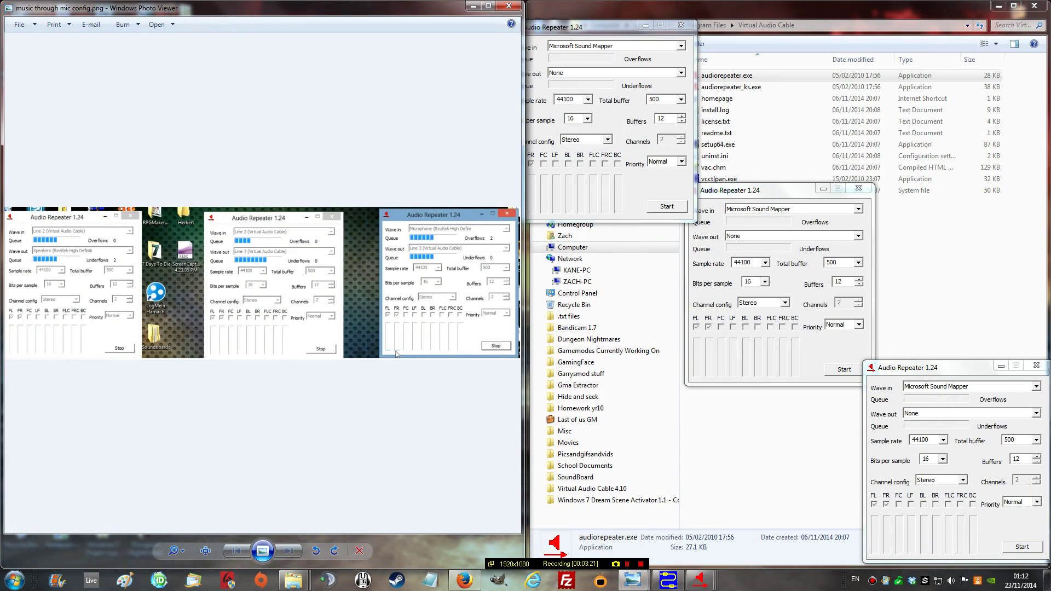
# Step: Set Wave in of the uppermost Audio Repeater window to Line 2 (Virtual Audio Cable)
pyautogui.hotkey('alt', 'Tab')
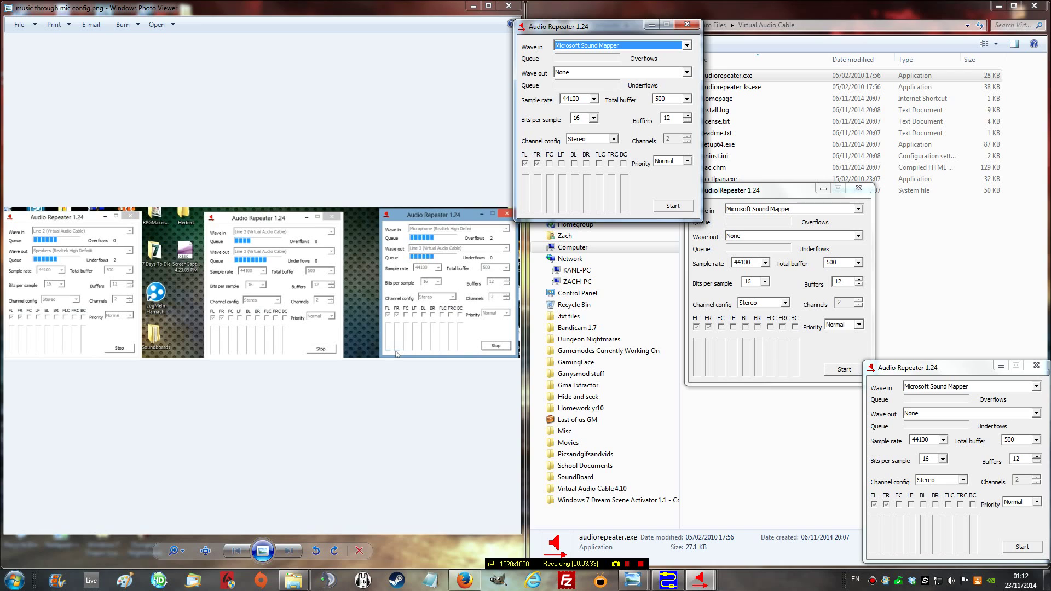
pyautogui.hotkey('alt', 'Down')
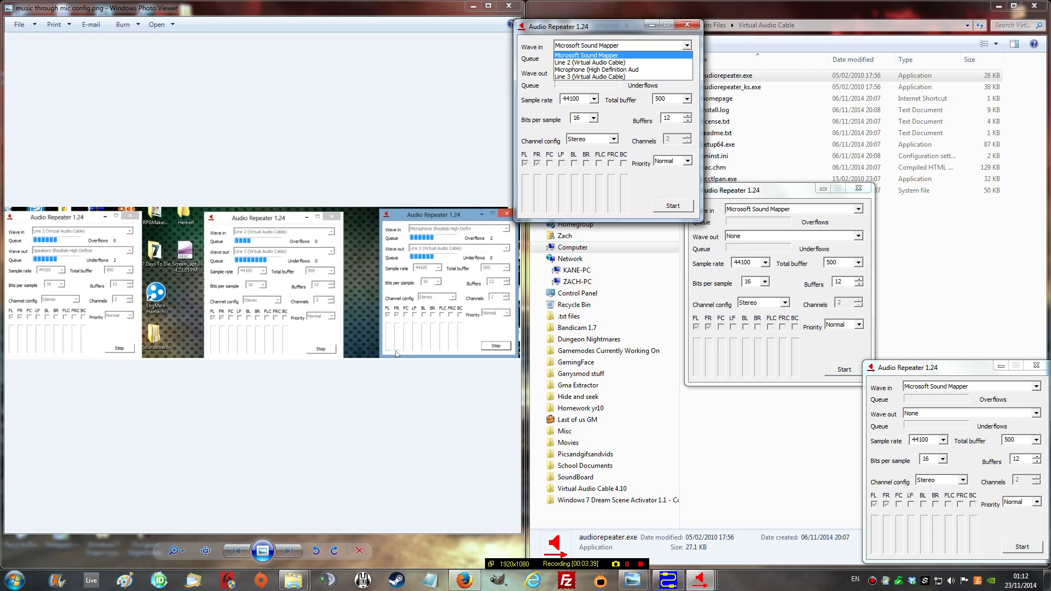
pyautogui.press('Down')
pyautogui.press('Up')
pyautogui.press('Down')
pyautogui.press('Return')
# Step: Set Wave out of the same Audio Repeater to the Speakers (High Definition Audio) device
pyautogui.press('Tab')
pyautogui.press('F4')
pyautogui.press('Down')
pyautogui.press('Down')
pyautogui.press('Down')
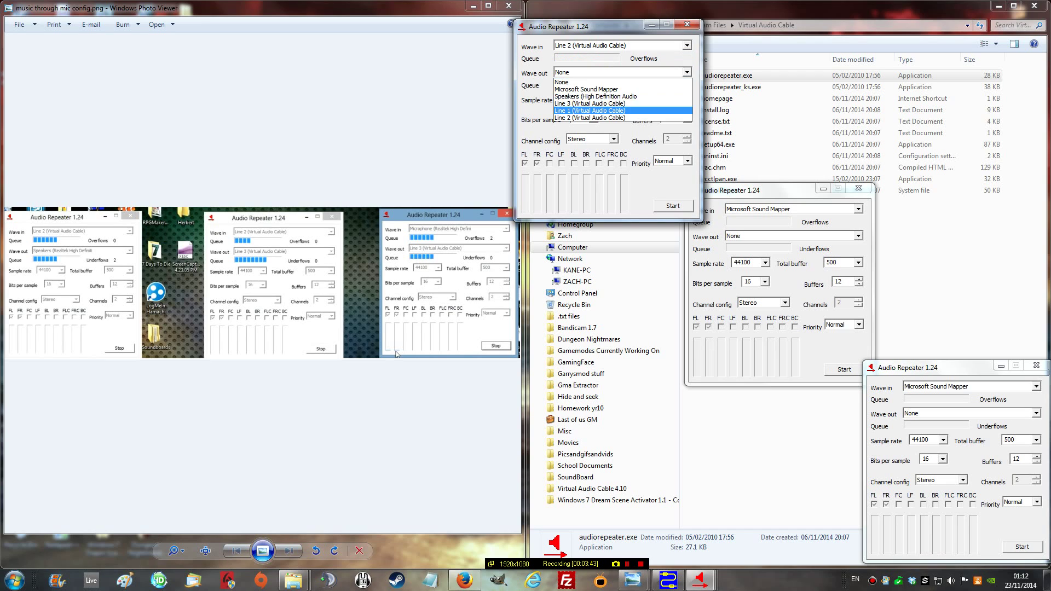
pyautogui.press('Up')
pyautogui.press('Return')
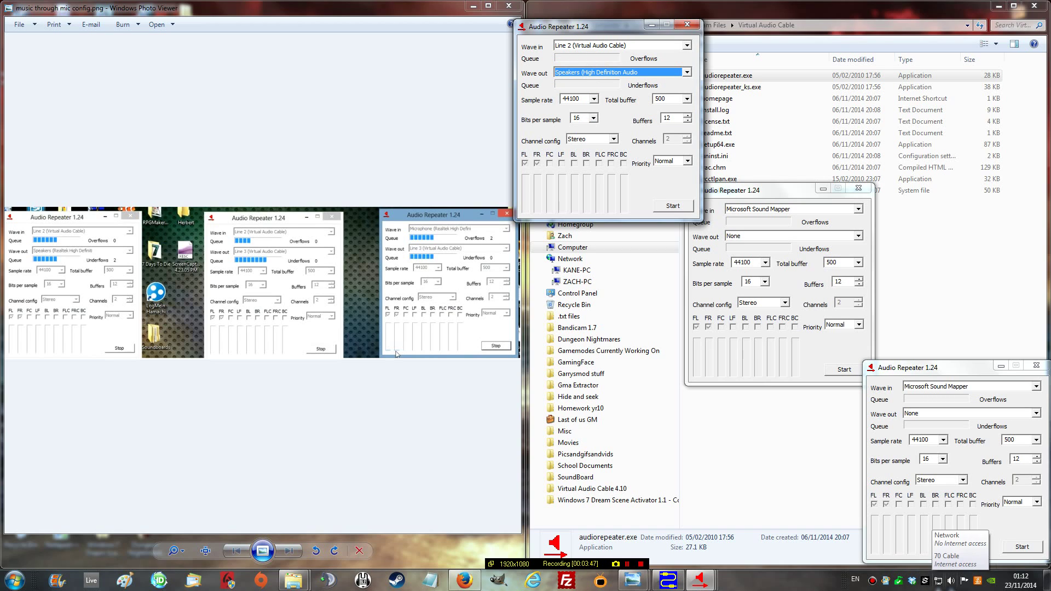
# Step: Check the recording and playback devices in the Windows Sound settings, including the Virtual Audio Cable lines, and close the dialog
pyautogui.rightClick(951, 580)
pyautogui.click(978, 546)
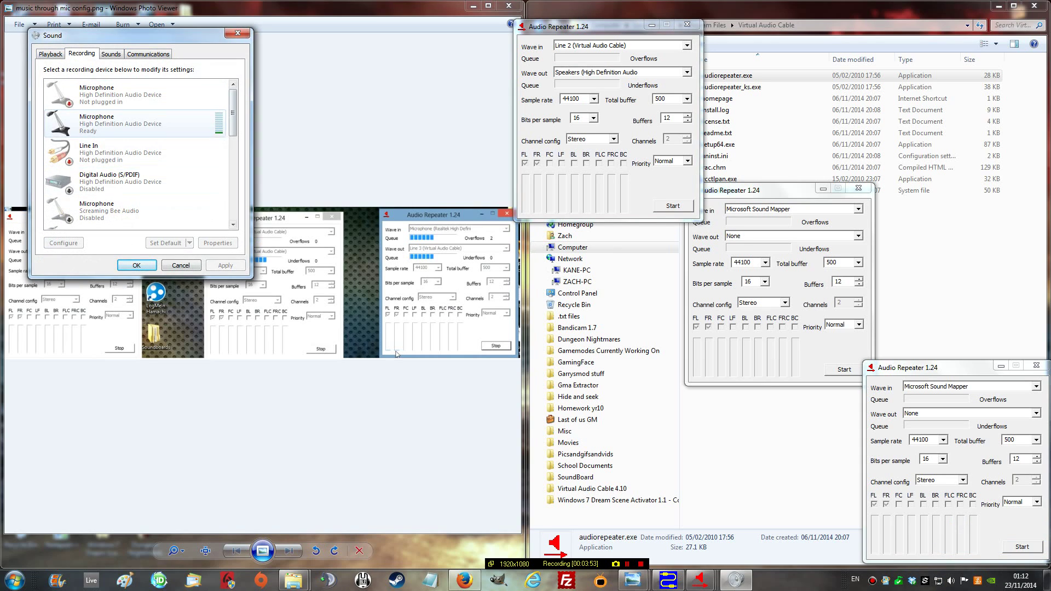
pyautogui.moveTo(233, 113); pyautogui.dragTo(232, 140)
pyautogui.scroll(-1, 137, 154)
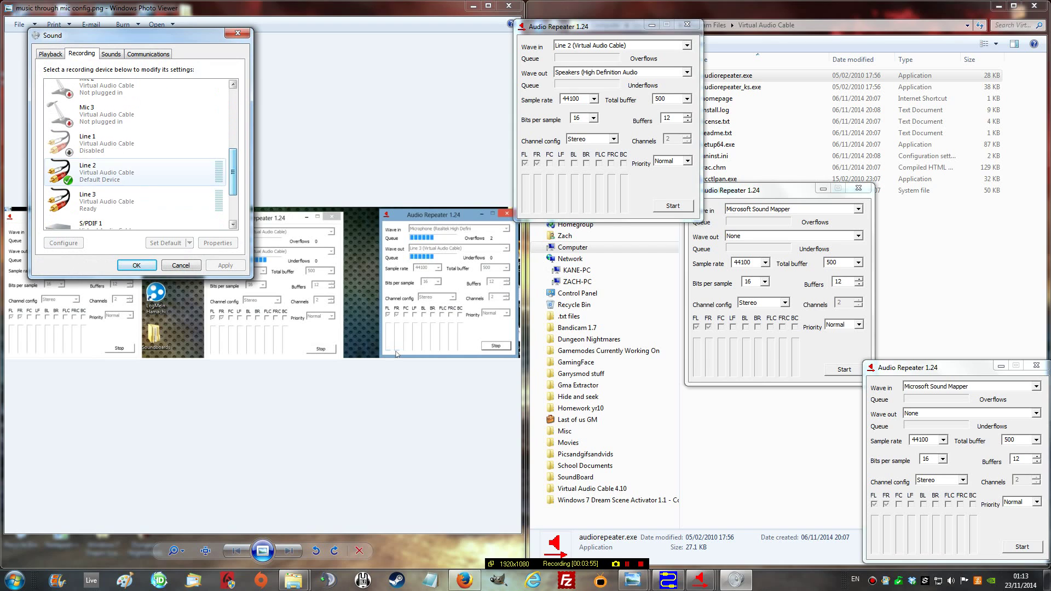
pyautogui.click(109, 201)
pyautogui.click(50, 53)
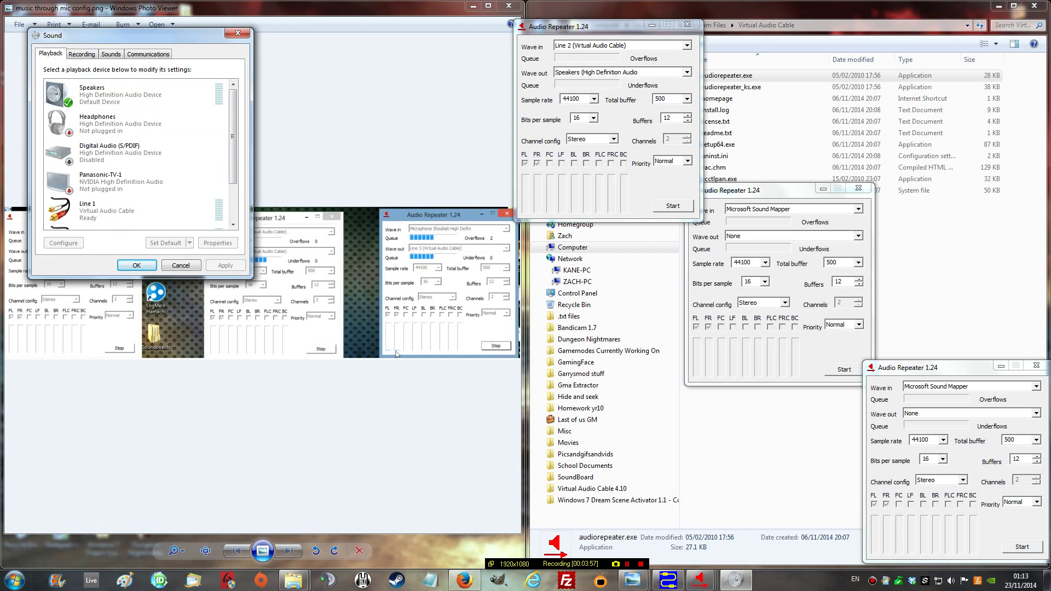
pyautogui.moveTo(233, 137)
pyautogui.mouseDown()
pyautogui.moveTo(233, 162)
pyautogui.moveTo(232, 135)
pyautogui.mouseUp()
pyautogui.scroll(-1, 141, 154)
pyautogui.scroll(2, 141, 154)
pyautogui.click(81, 54)
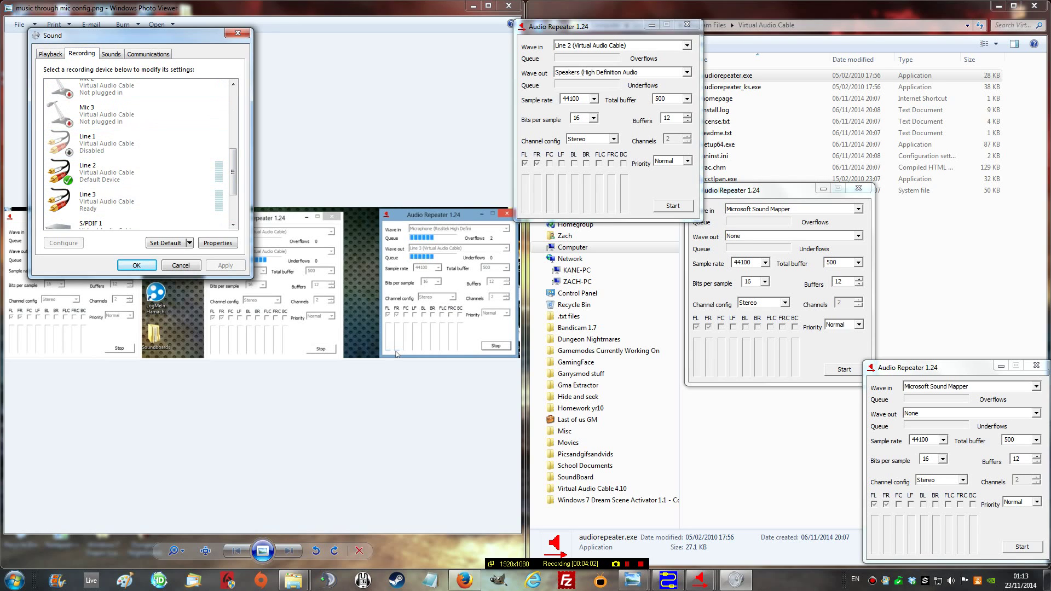
pyautogui.click(238, 33)
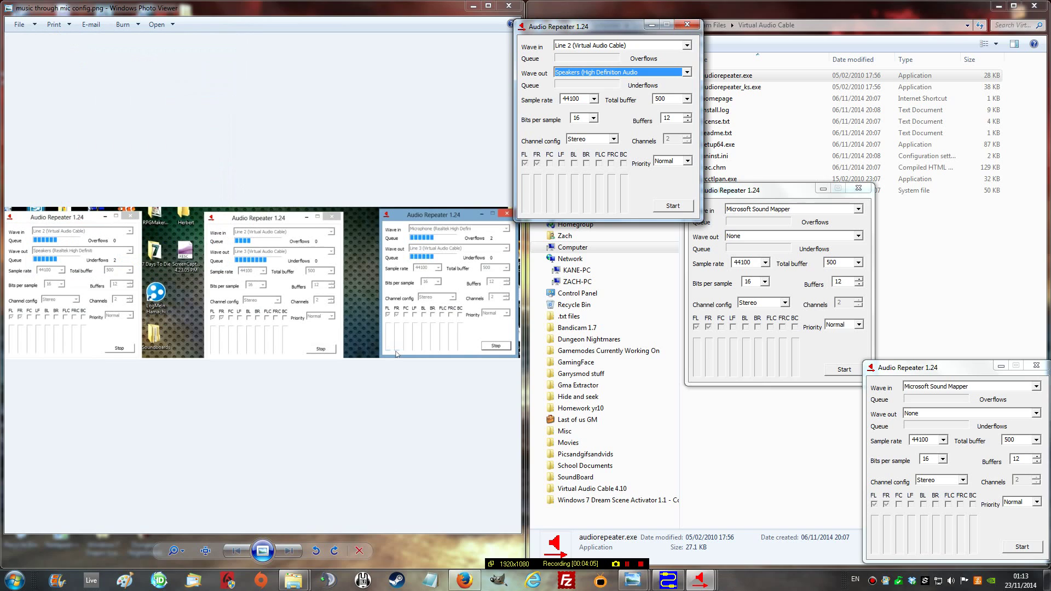
# Step: Set the middle Audio Repeater's Wave in to Line 2 (Virtual Audio Cable) and its Wave out to Line 3 (Virtual Audio Cable)
pyautogui.click(793, 209)
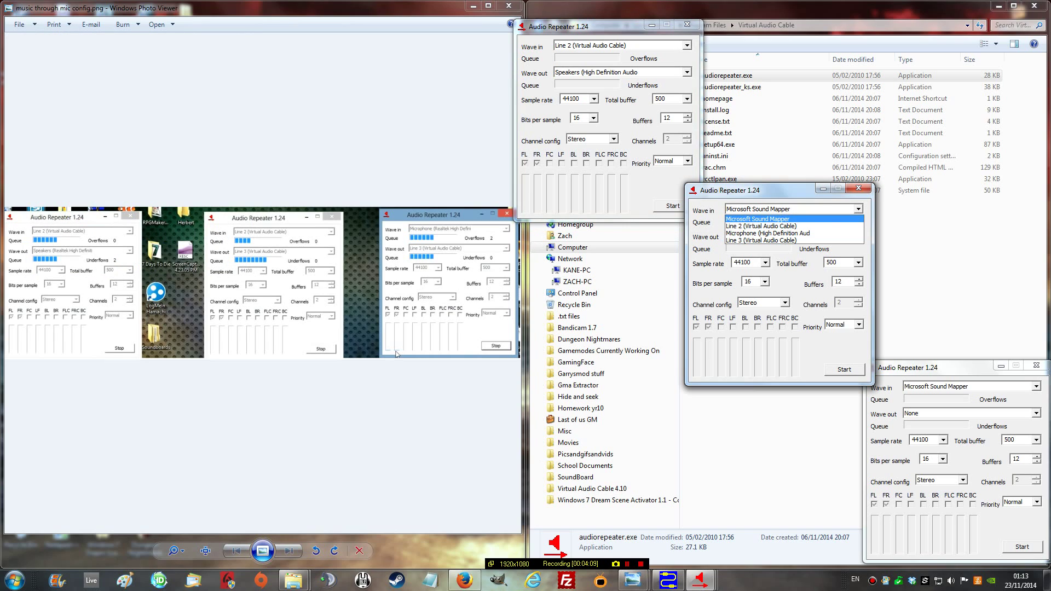
pyautogui.click(761, 226)
pyautogui.click(792, 236)
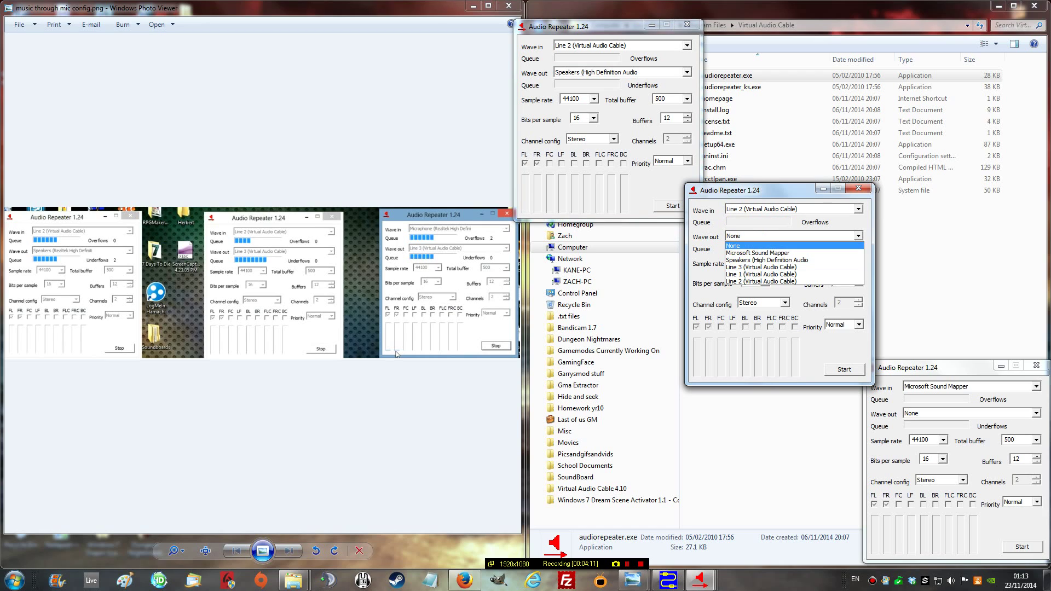
pyautogui.click(761, 267)
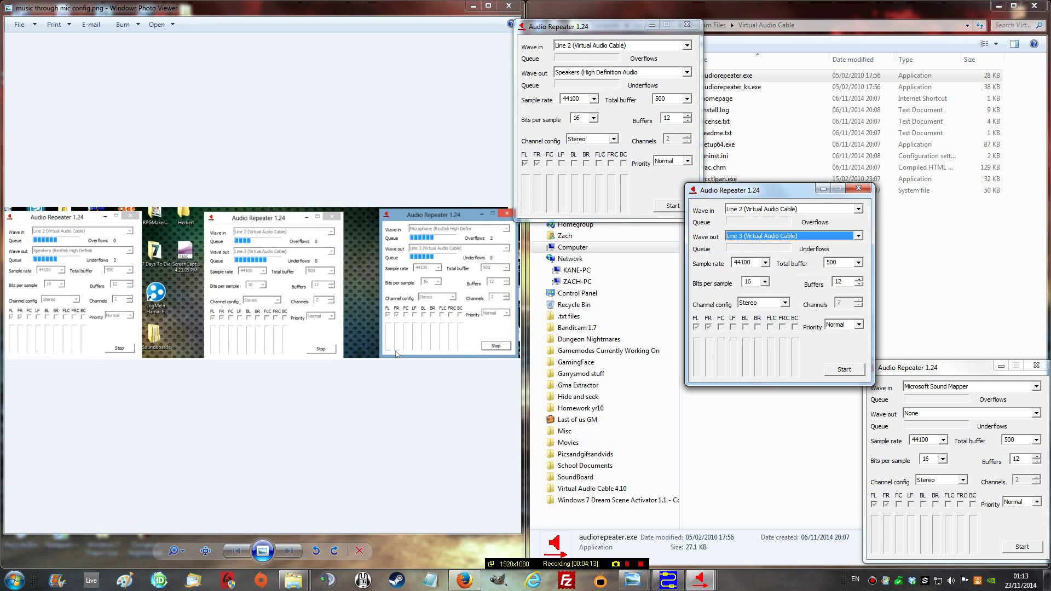
# Step: Set Wave in of the lowermost Audio Repeater window to the Microphone (High Definition Audio) device
pyautogui.click(967, 386)
pyautogui.click(970, 386)
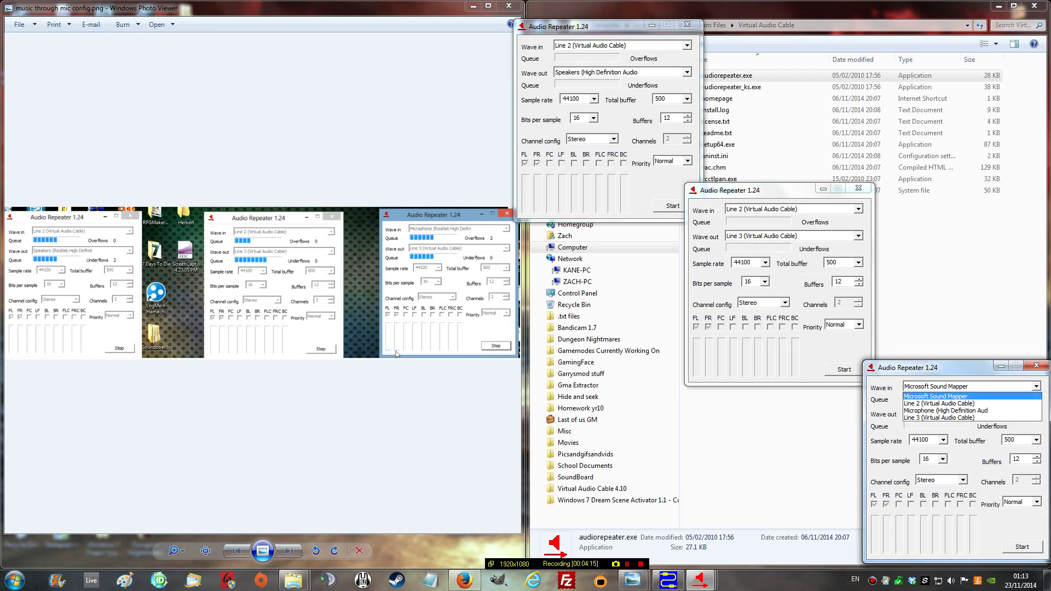
pyautogui.press('Down')
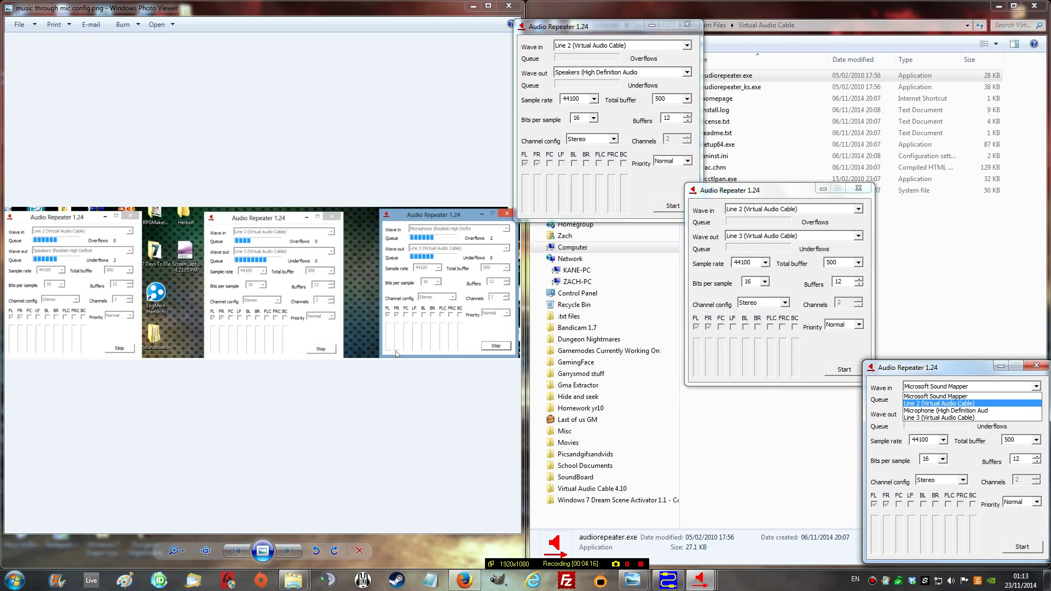
pyautogui.press('Down')
pyautogui.press('Return')
# Step: Set Wave out of the lowermost Audio Repeater window to Line 3 (Virtual Audio Cable)
pyautogui.press('Tab')
pyautogui.hotkey('alt', 'Down')
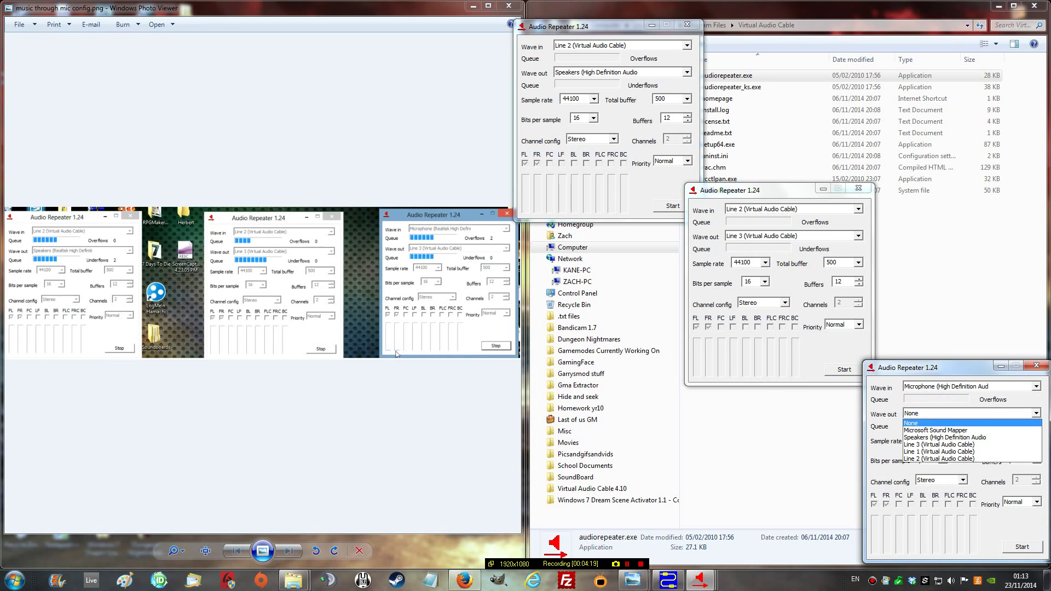
pyautogui.press('Down')
pyautogui.press('Down')
pyautogui.press('Down')
pyautogui.press('Down')
pyautogui.press('Up')
pyautogui.press('Up')
pyautogui.press('Down')
pyautogui.press('Return')
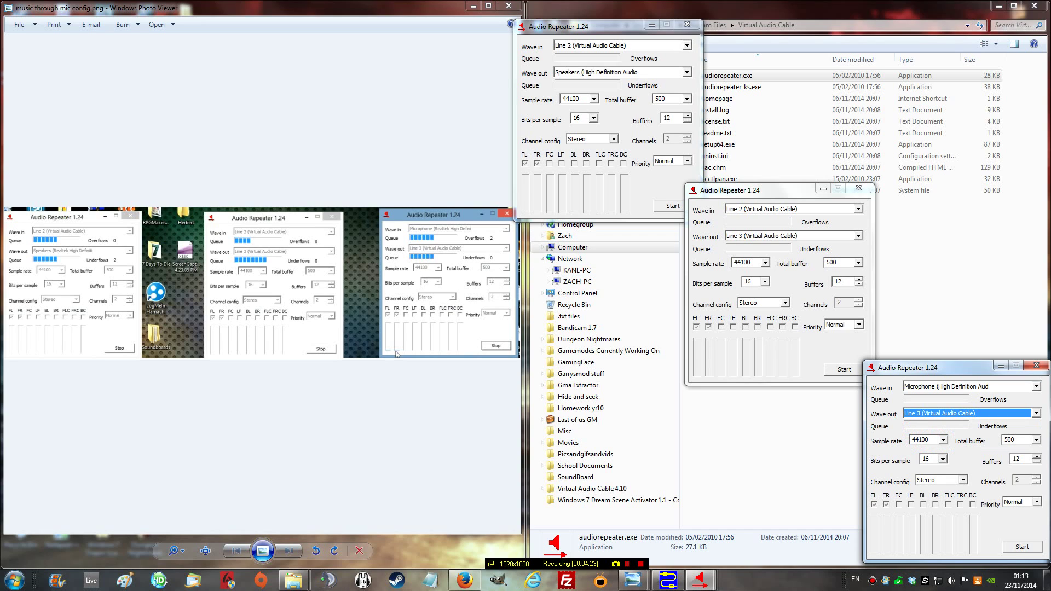
# Step: Start audio repeating in all three Audio Repeater windows
pyautogui.hotkey('alt', 'Tab')
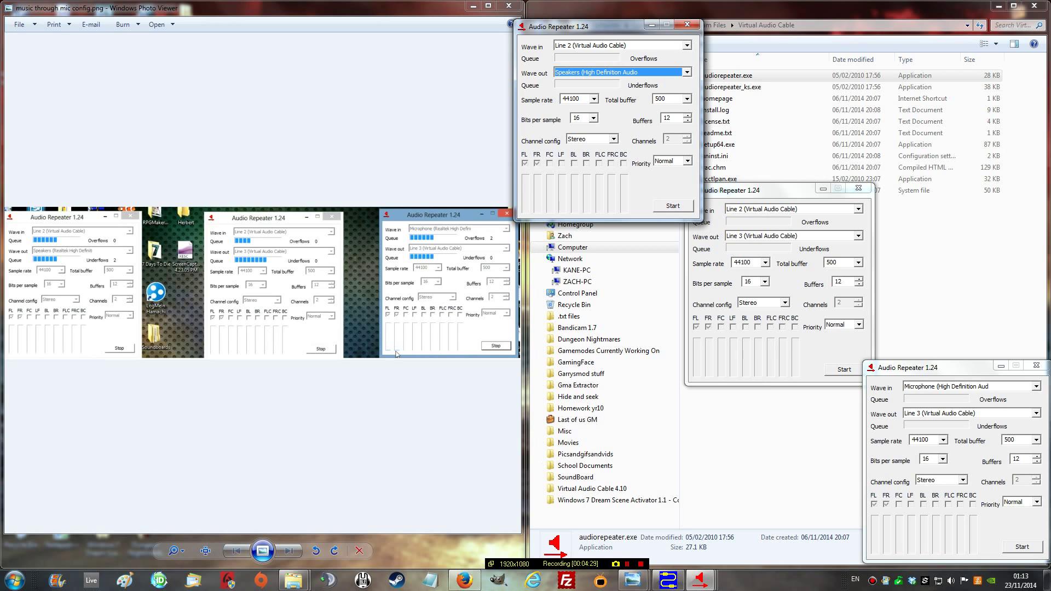
pyautogui.press('Return')
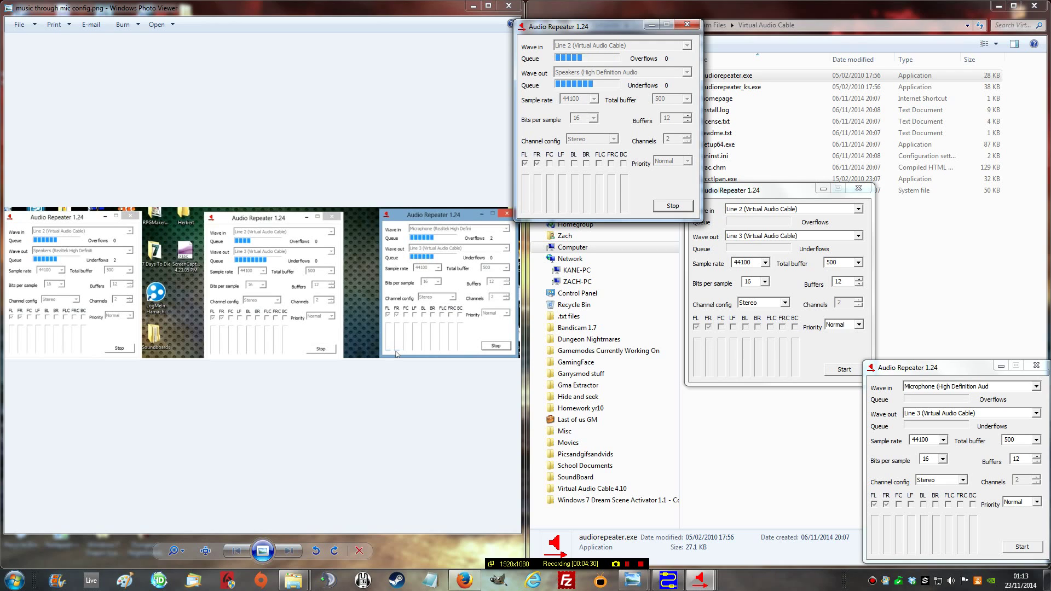
pyautogui.click(843, 368)
pyautogui.click(1021, 546)
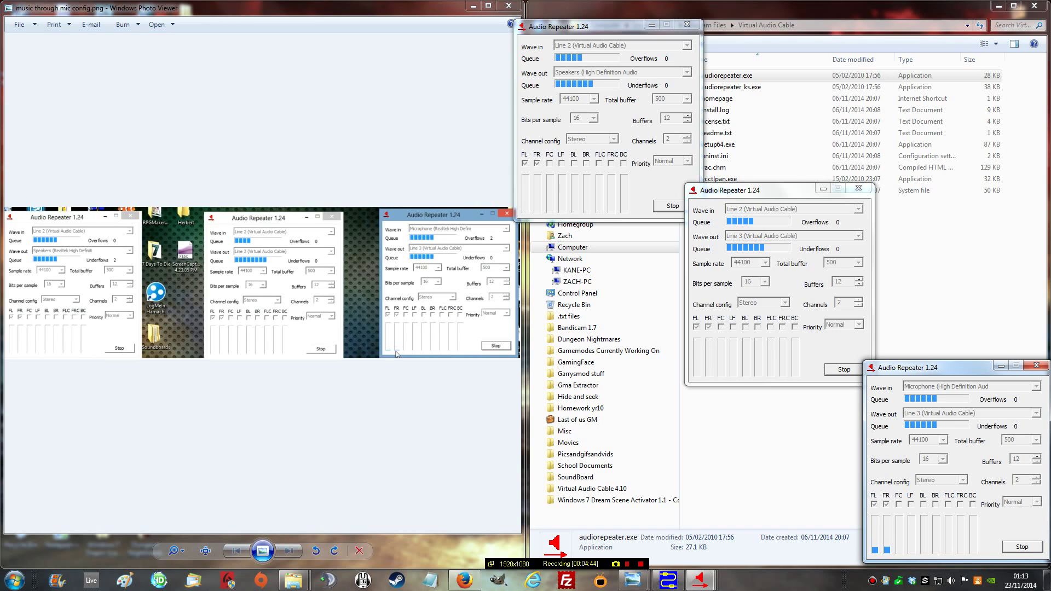
# Step: Minimize the three Audio Repeater windows and clear the reference picture and the Virtual Audio Cable folder off the desktop
pyautogui.click(651, 24)
pyautogui.click(823, 188)
pyautogui.click(1000, 365)
pyautogui.click(508, 5)
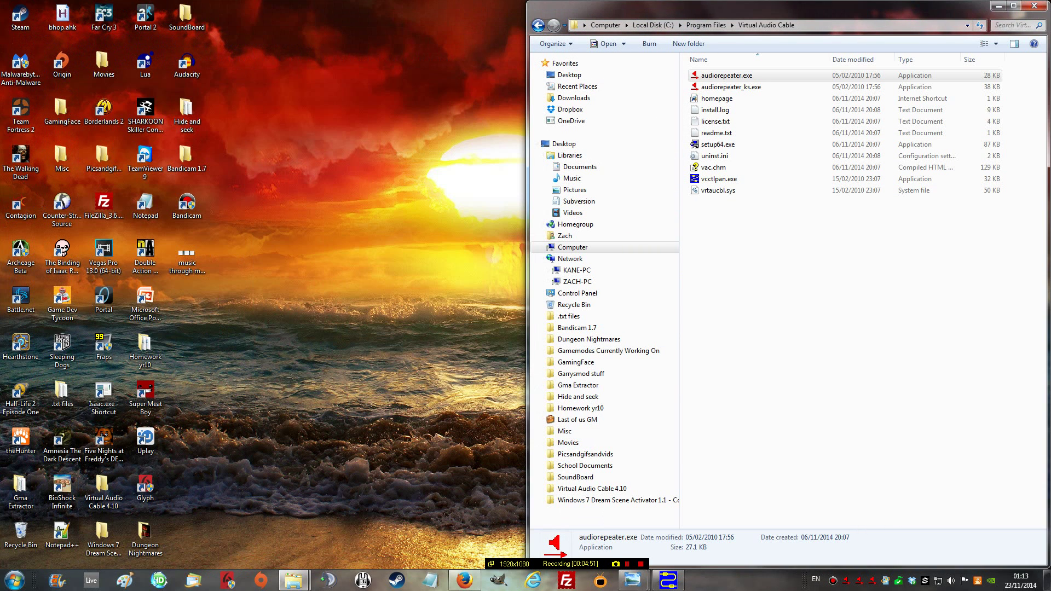
pyautogui.click(999, 5)
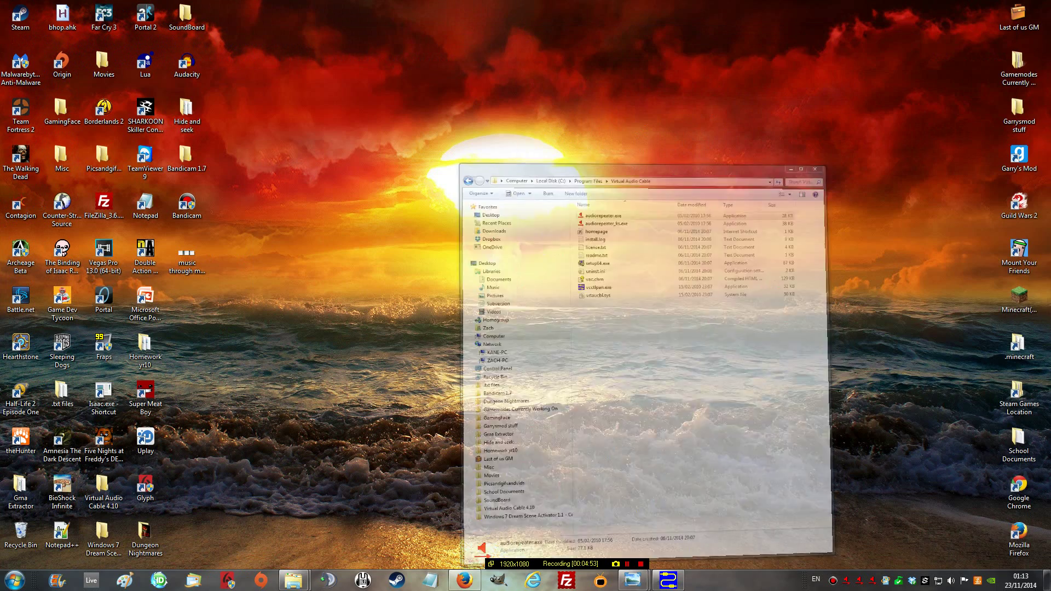
# Step: Open the SoundBoard folder from the desktop, launch SimpleSoundPlayer.exe and move its window over the folder
pyautogui.doubleClick(185, 16)
pyautogui.press('super+Right')
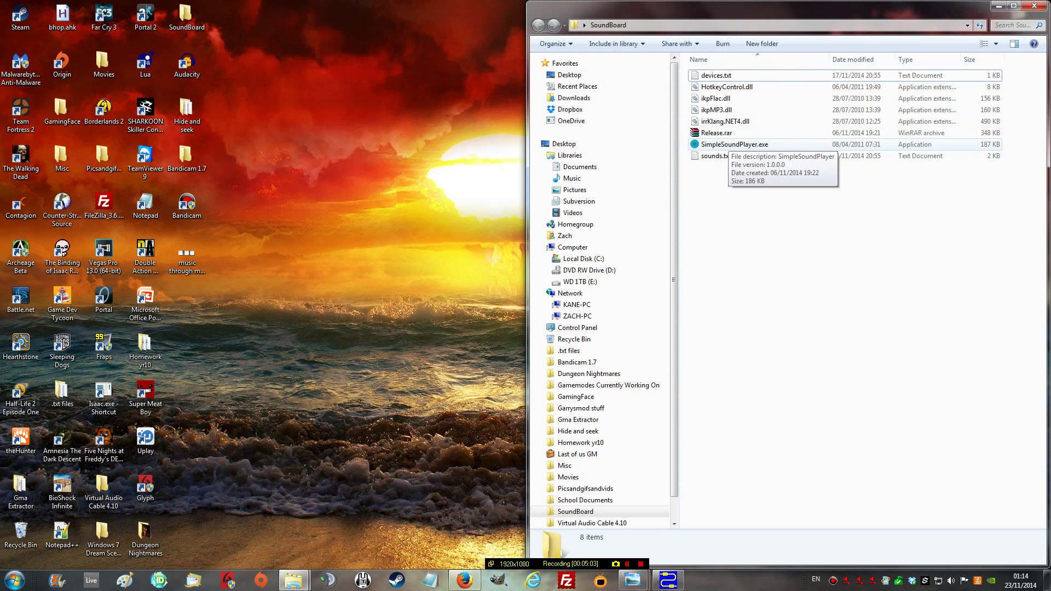
pyautogui.click(727, 144)
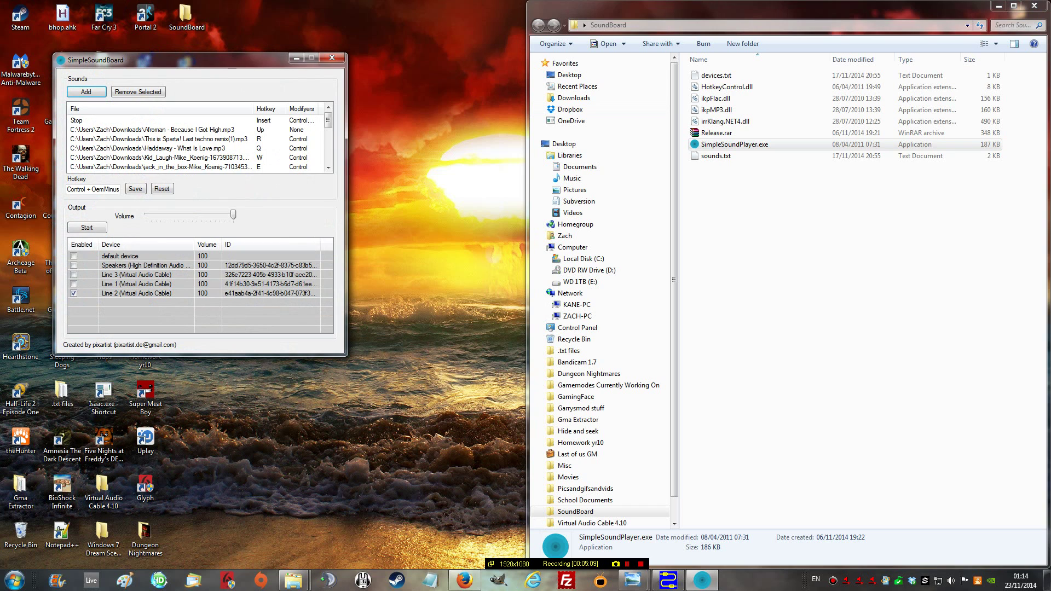
pyautogui.moveTo(191, 59); pyautogui.dragTo(654, 149)
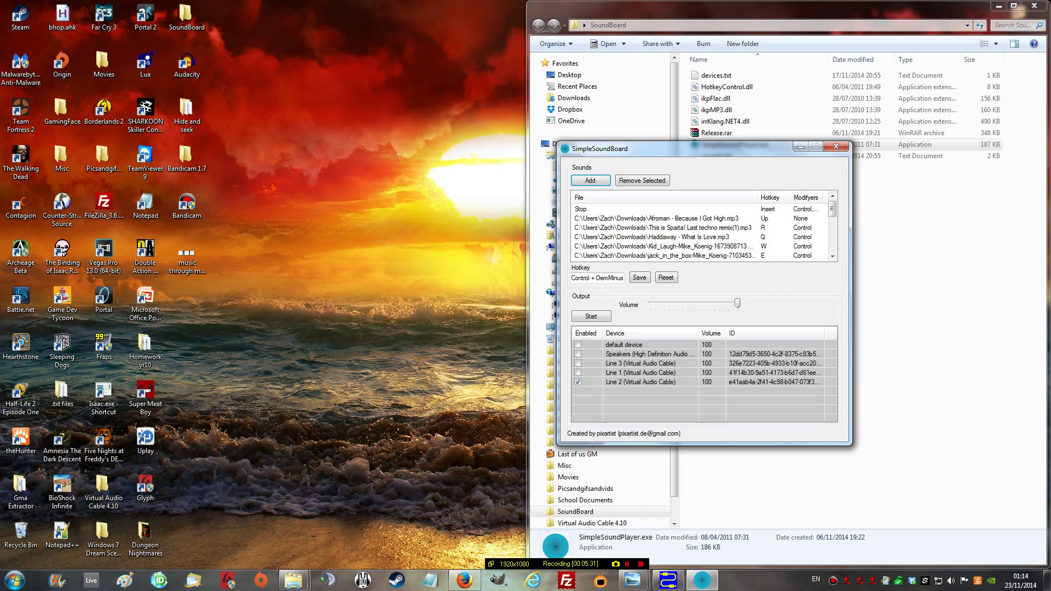
# Step: Examine the sound list and the hotkeys assigned to the Afroman song and the Stop entry
pyautogui.click(656, 218)
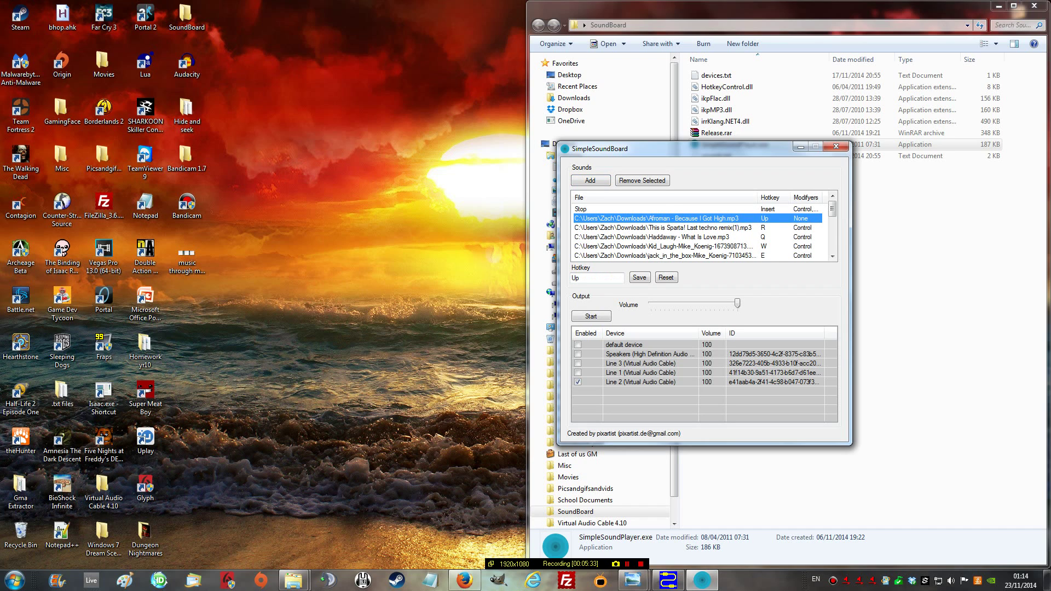
pyautogui.scroll(-5, 700, 230)
pyautogui.scroll(5, 701, 230)
pyautogui.click(629, 208)
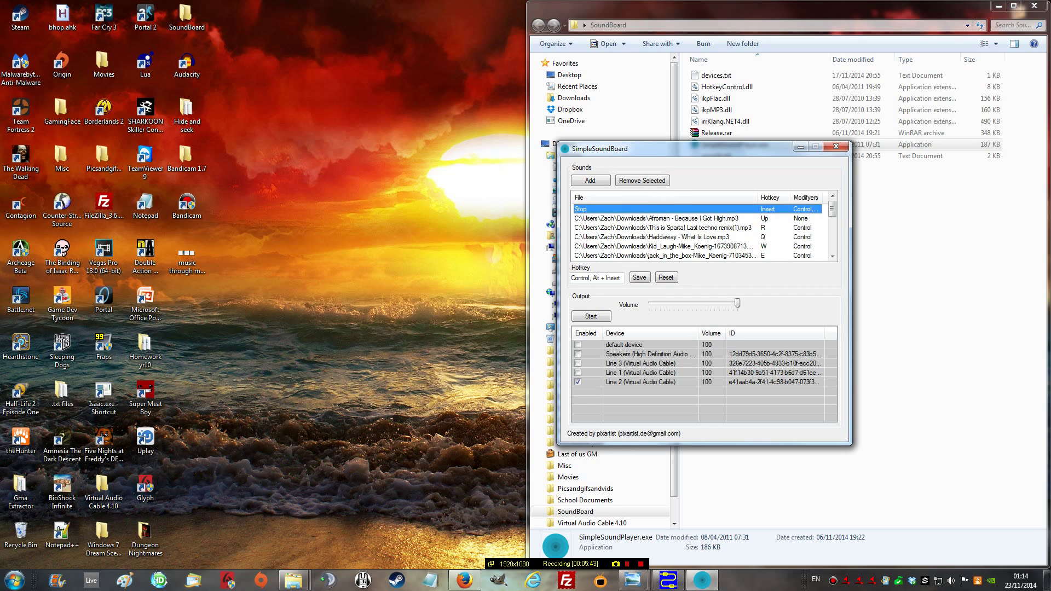
pyautogui.click(800, 146)
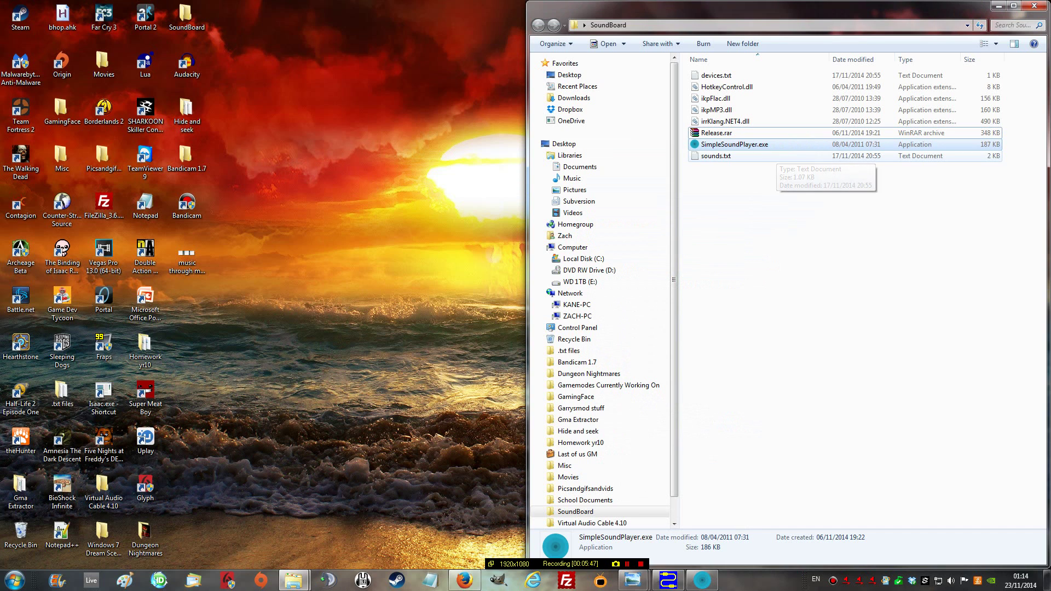
pyautogui.click(702, 580)
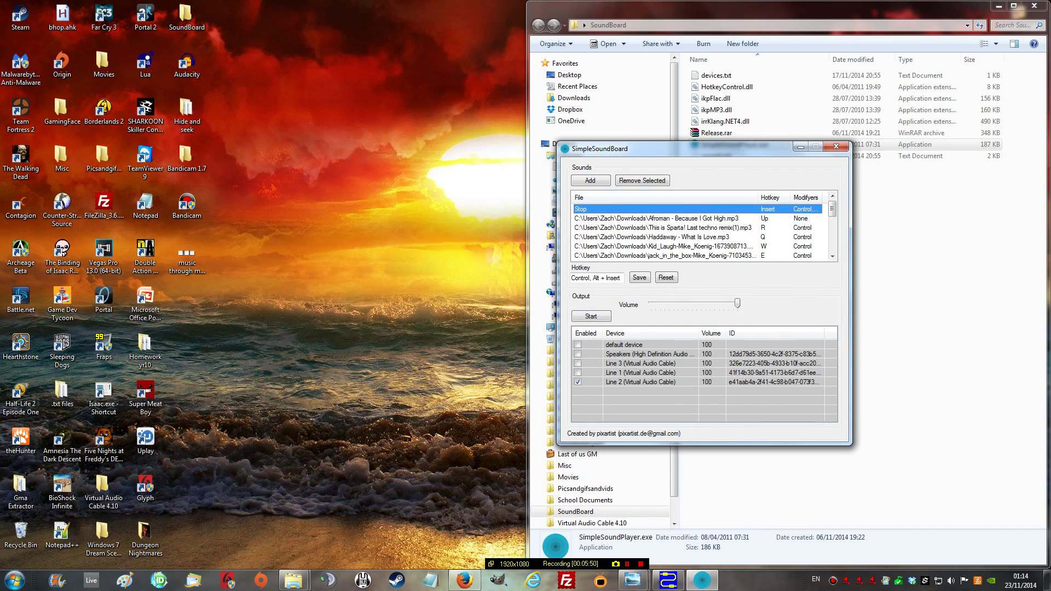
# Step: Start the soundboard output, try playing the Afroman song with the Control + Up hotkey, and stop the output
pyautogui.click(590, 316)
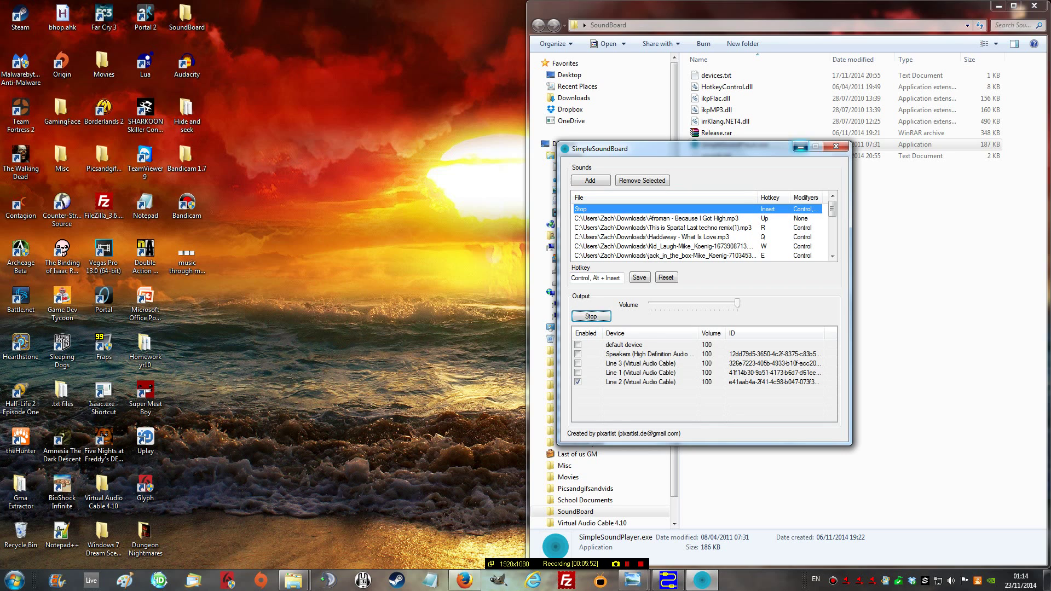
pyautogui.click(800, 146)
pyautogui.hotkey('ctrl', 'Up')
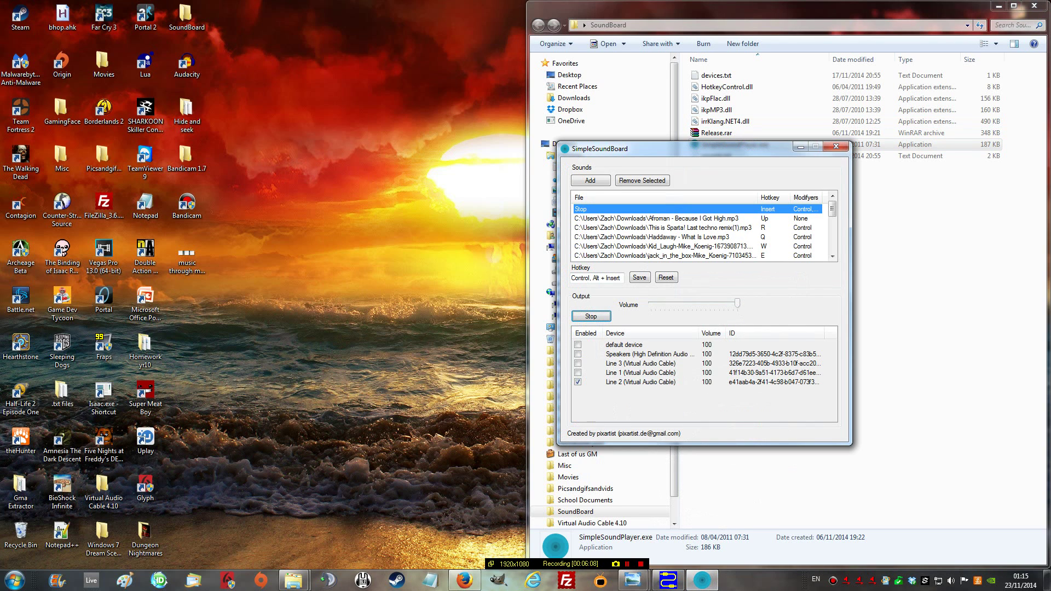
pyautogui.press('space')
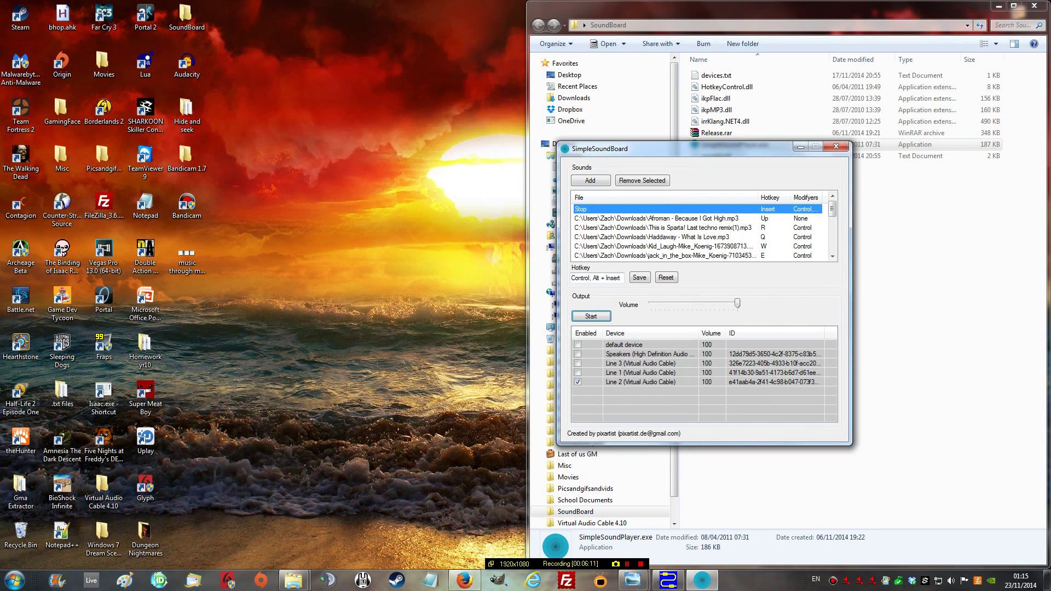
# Step: View the file chooser for adding a sound to the soundboard and dismiss it without choosing a file
pyautogui.click(590, 180)
pyautogui.press('space')
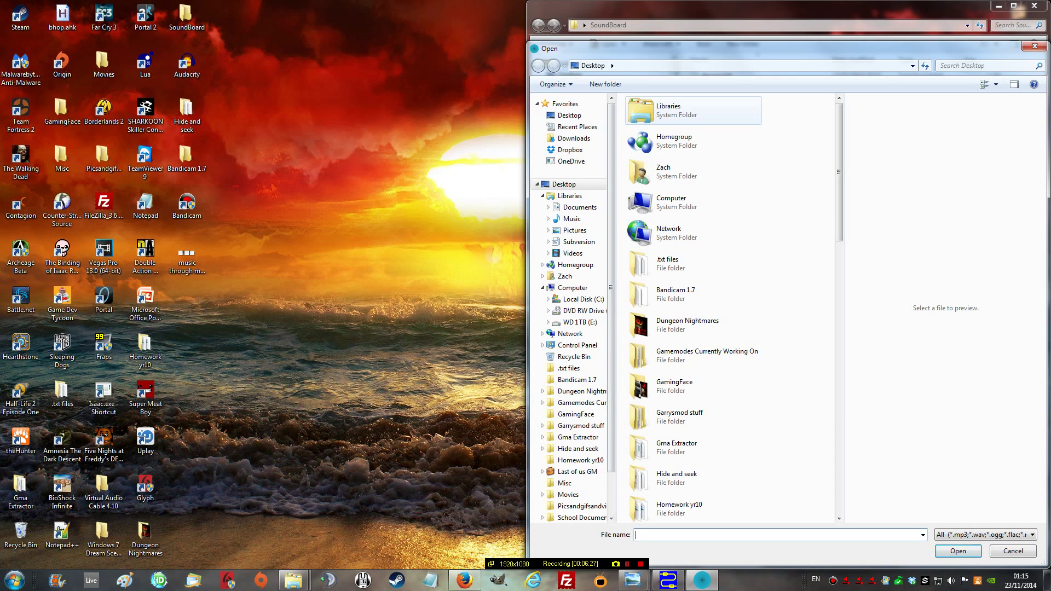
pyautogui.click(1033, 46)
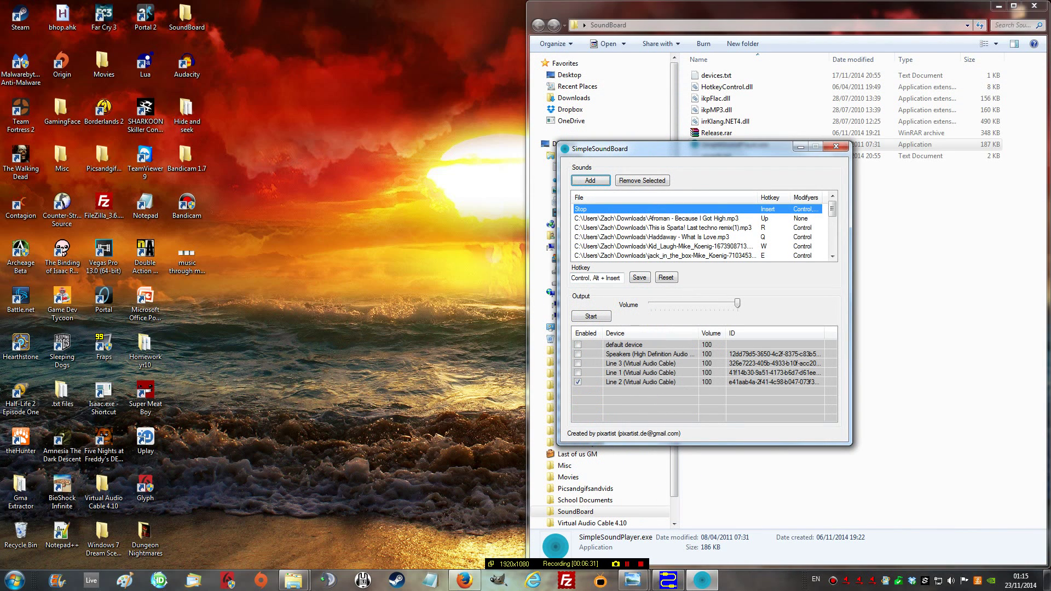
# Step: Change the hotkey of "Afroman - Because I Got High.mp3" to Control + Up and save it
pyautogui.click(655, 217)
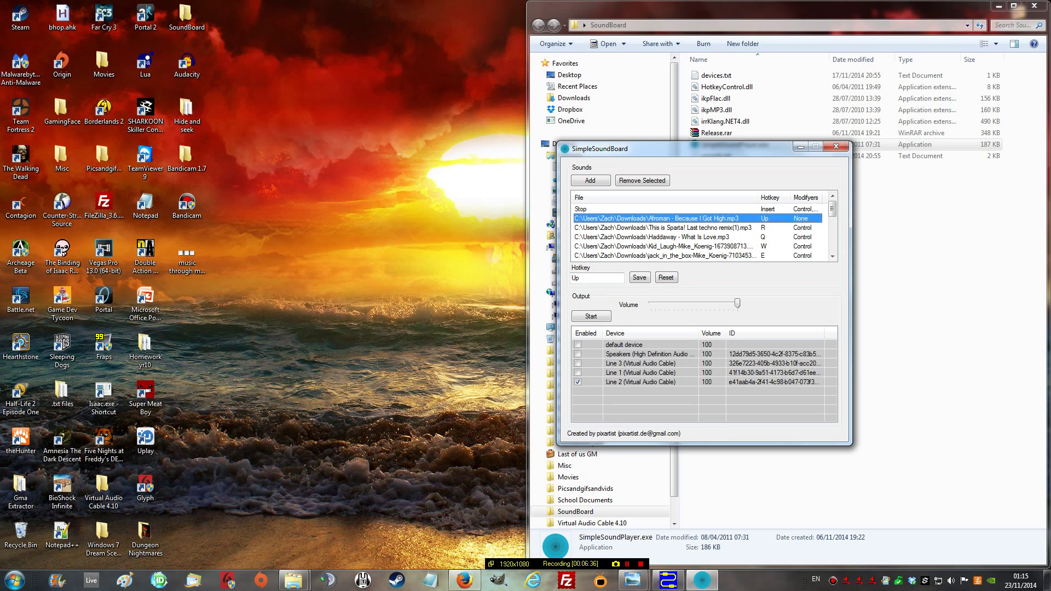
pyautogui.click(596, 278)
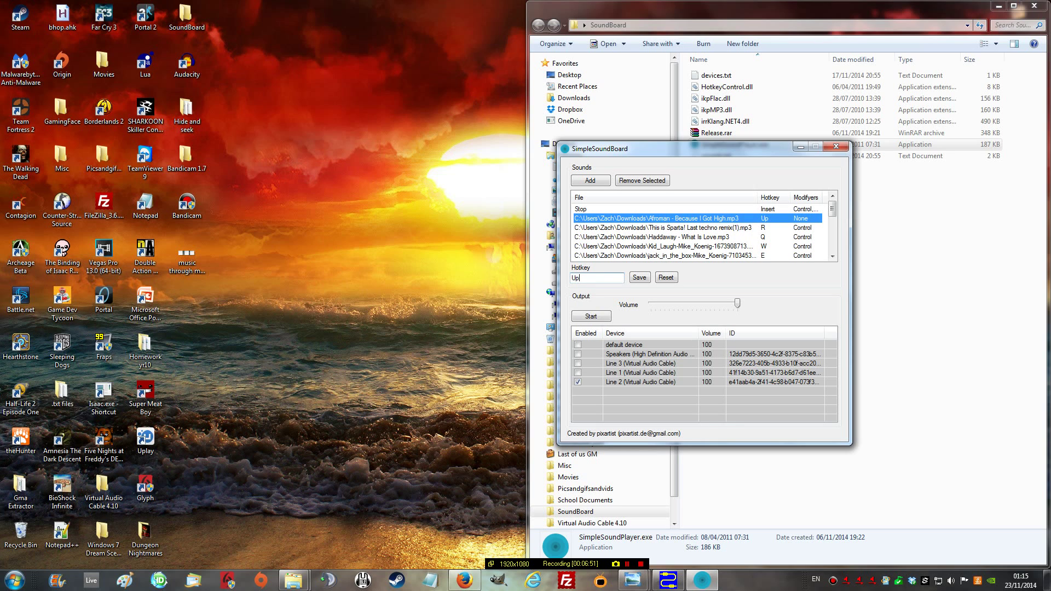
pyautogui.press('ctrl')
pyautogui.press('ctrl')
pyautogui.press('ctrl')
pyautogui.click(571, 278)
pyautogui.hotkey('ctrl', 'Up')
pyautogui.click(640, 278)
# Step: Start the soundboard output and minimize both SimpleSoundBoard and the SoundBoard folder
pyautogui.click(591, 316)
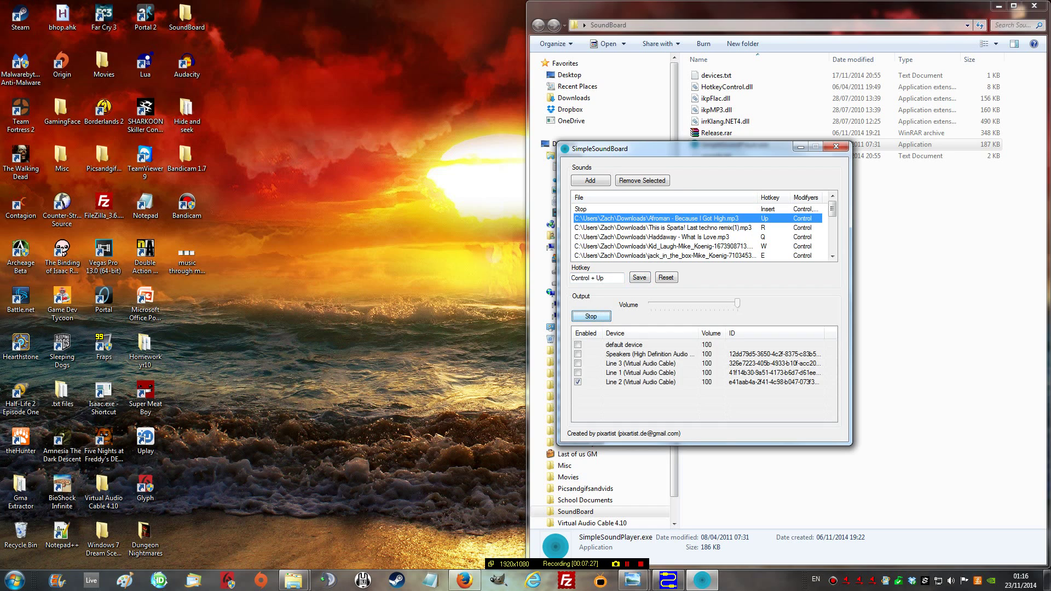
pyautogui.click(800, 147)
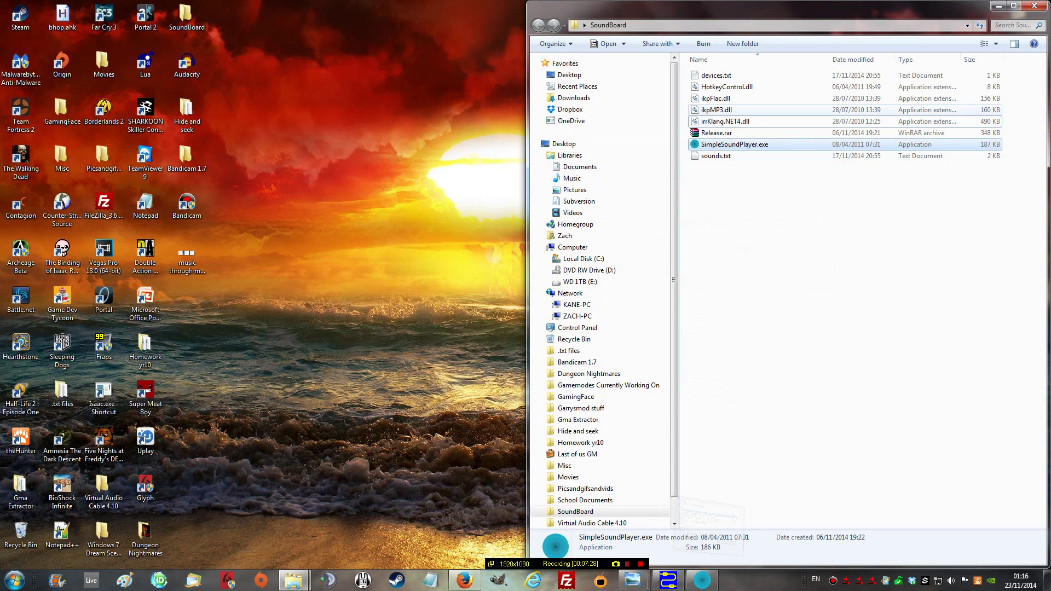
pyautogui.click(999, 5)
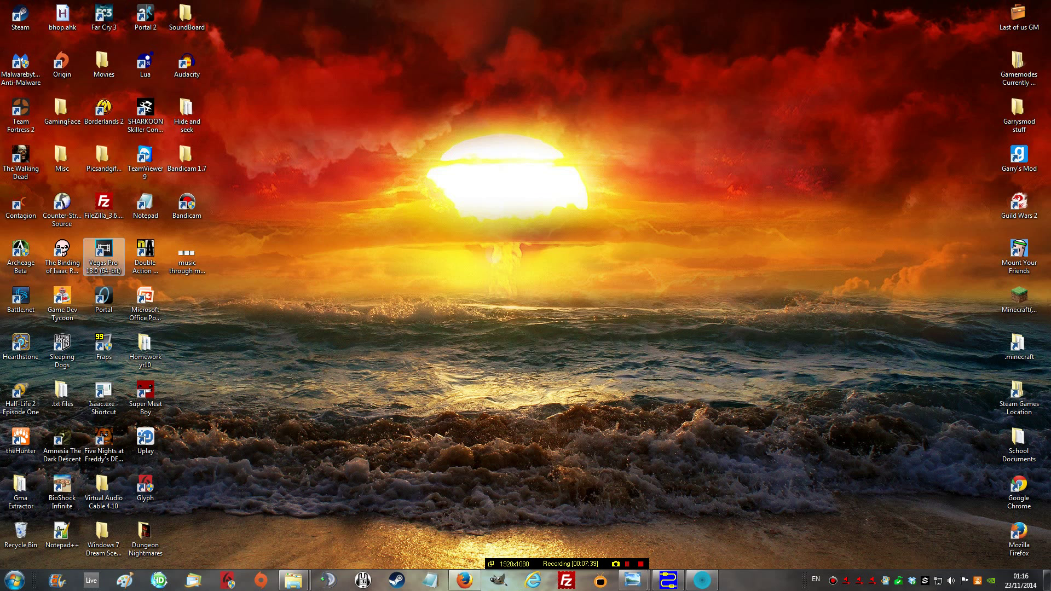
pyautogui.click(62, 350)
pyautogui.press('t')
pyautogui.press('t')
pyautogui.press('t')
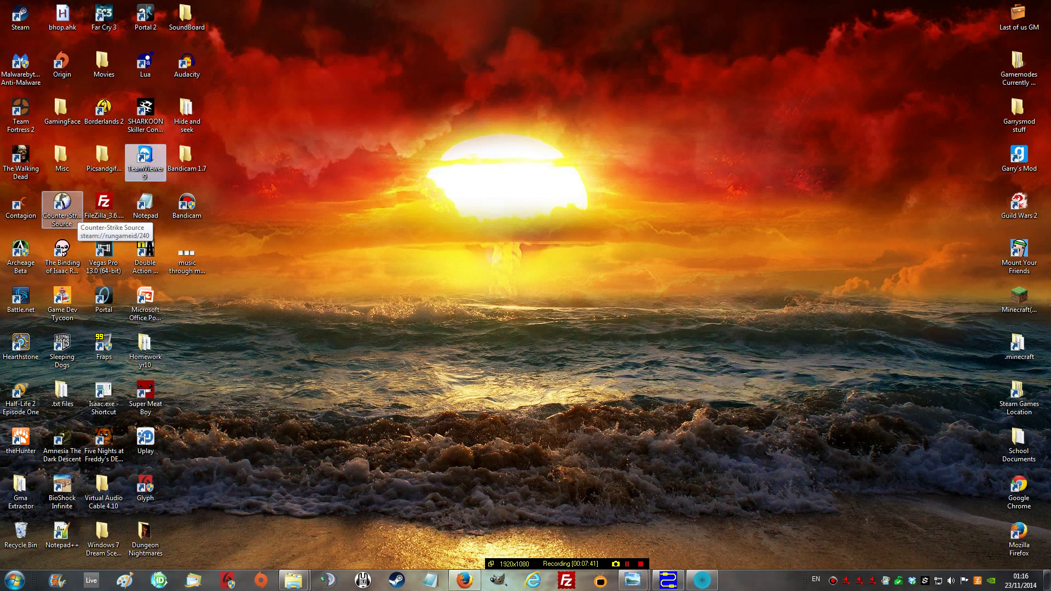
pyautogui.press('t')
pyautogui.press('t')
pyautogui.press('t')
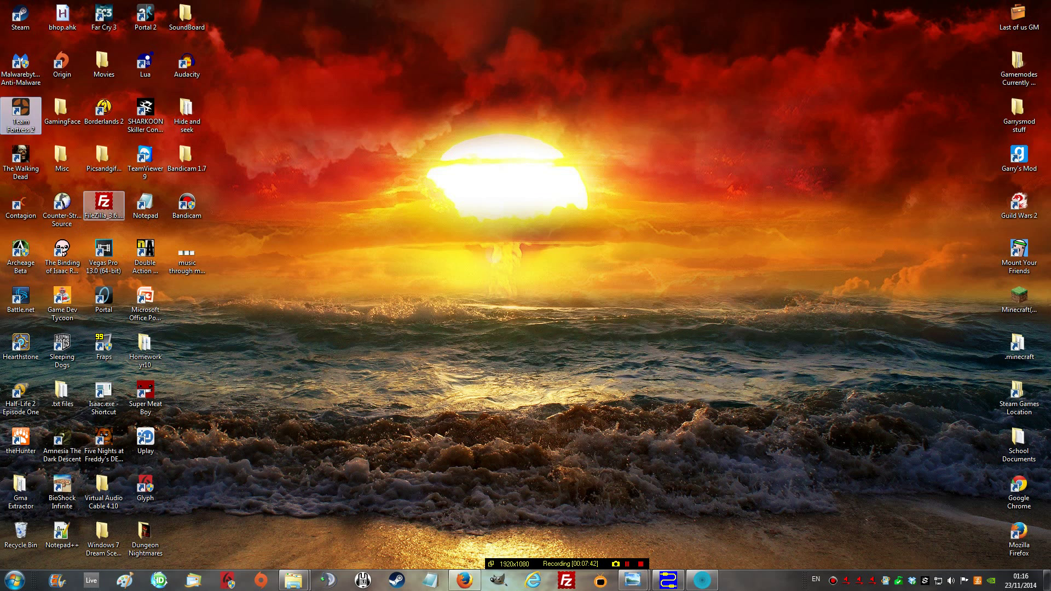
pyautogui.press('t')
pyautogui.press('t')
pyautogui.press('t')
pyautogui.press('t')
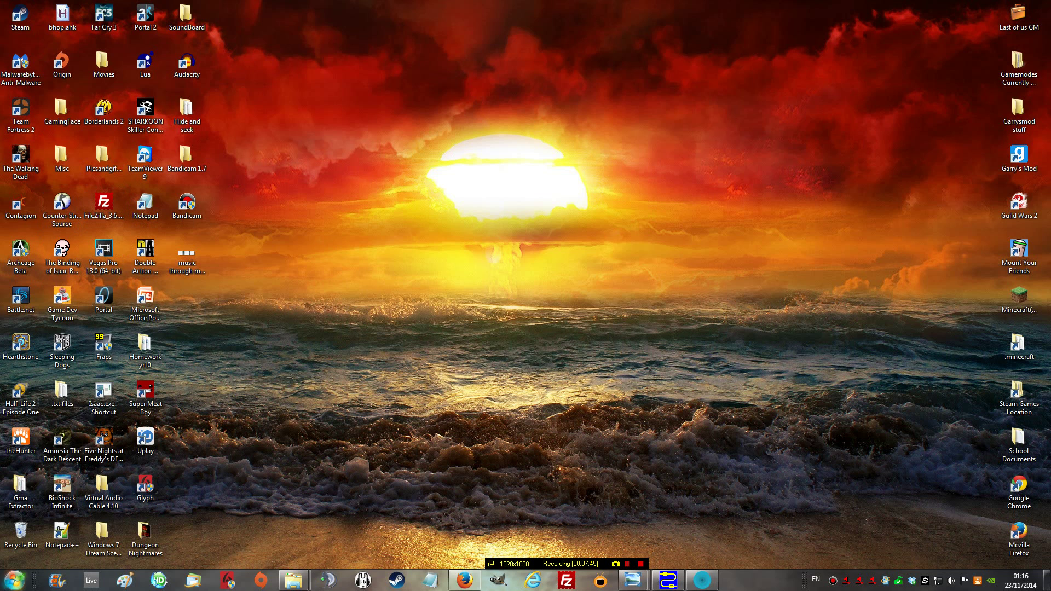
# Step: Search the computer for "team", launch TeamSpeak 3 Client, and decline the offered update
pyautogui.press('super')
pyautogui.write('team')
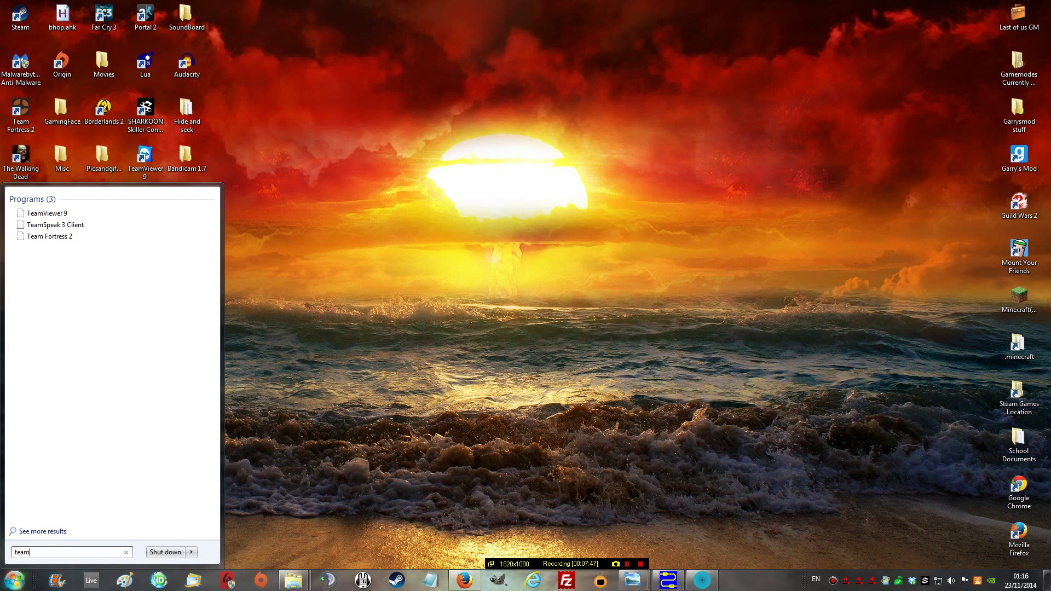
pyautogui.press('Up')
pyautogui.press('Up')
pyautogui.press('Return')
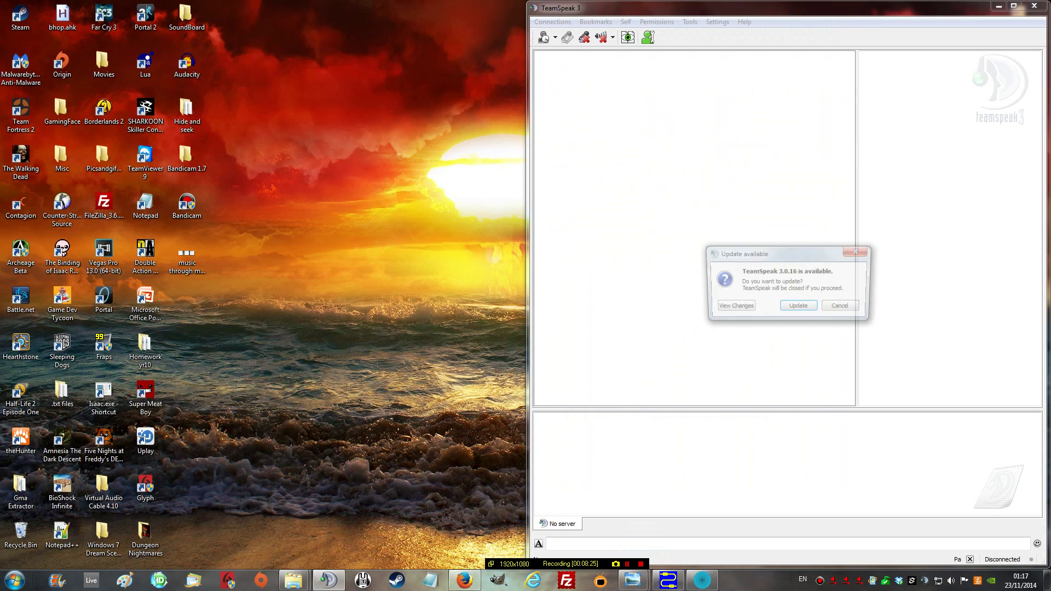
pyautogui.click(842, 307)
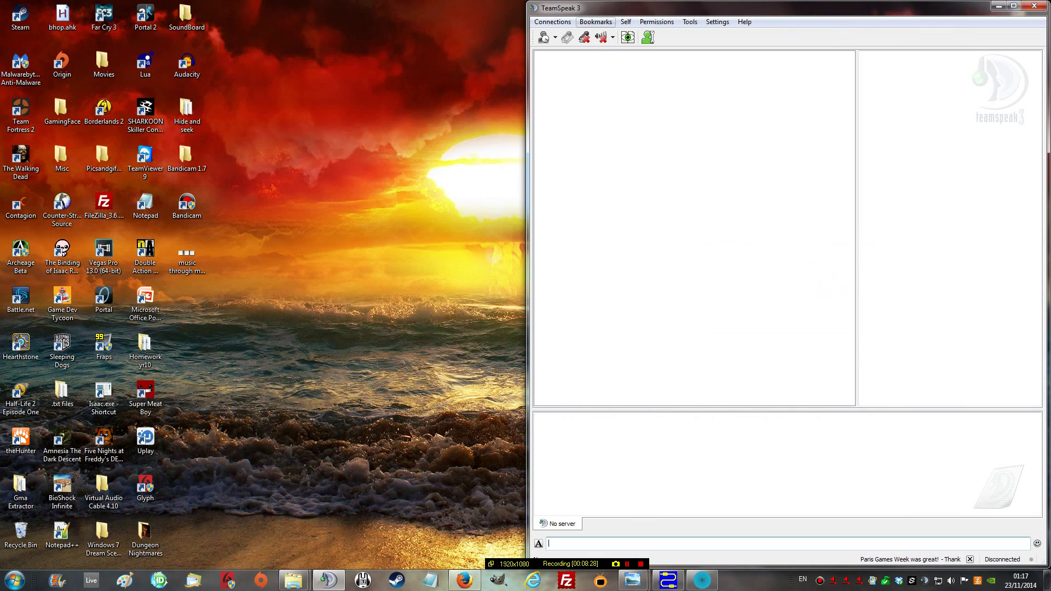
pyautogui.click(595, 22)
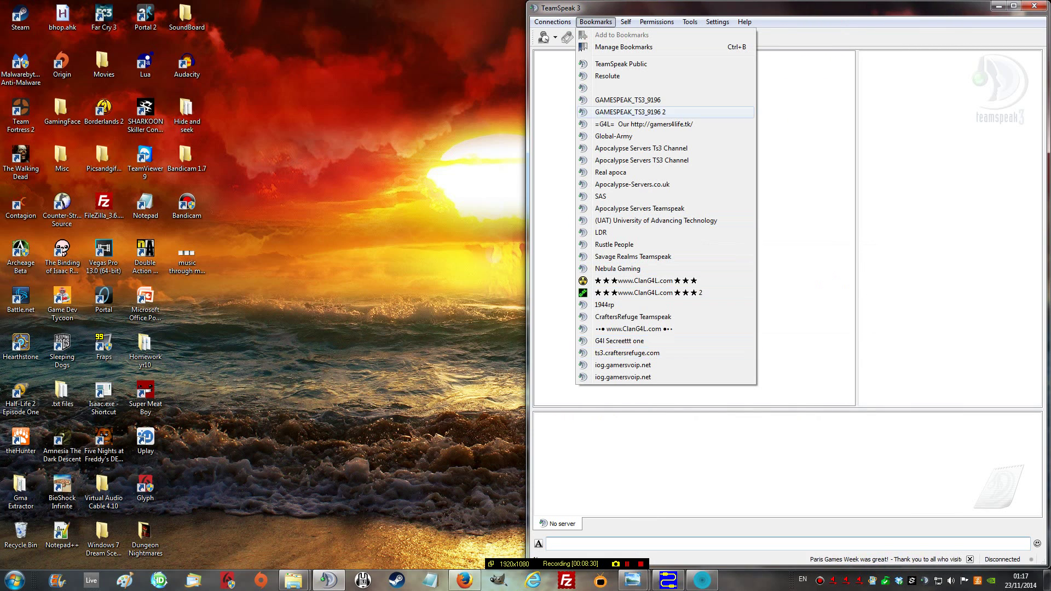
pyautogui.press('Escape')
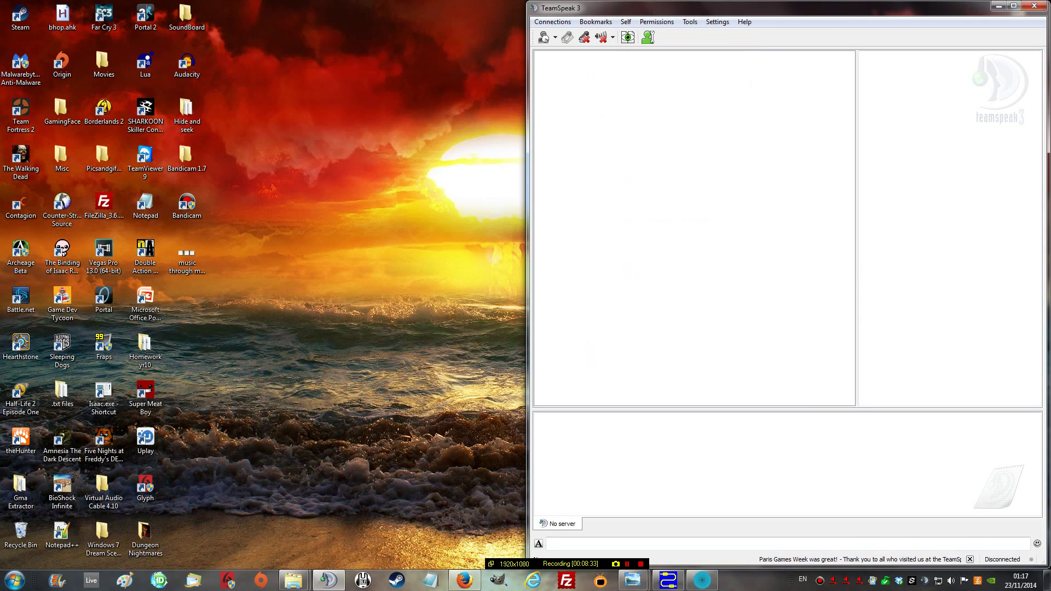
# Step: Open the TeamSpeak options at the settings for the capture sound system
pyautogui.hotkey('alt', 'e')
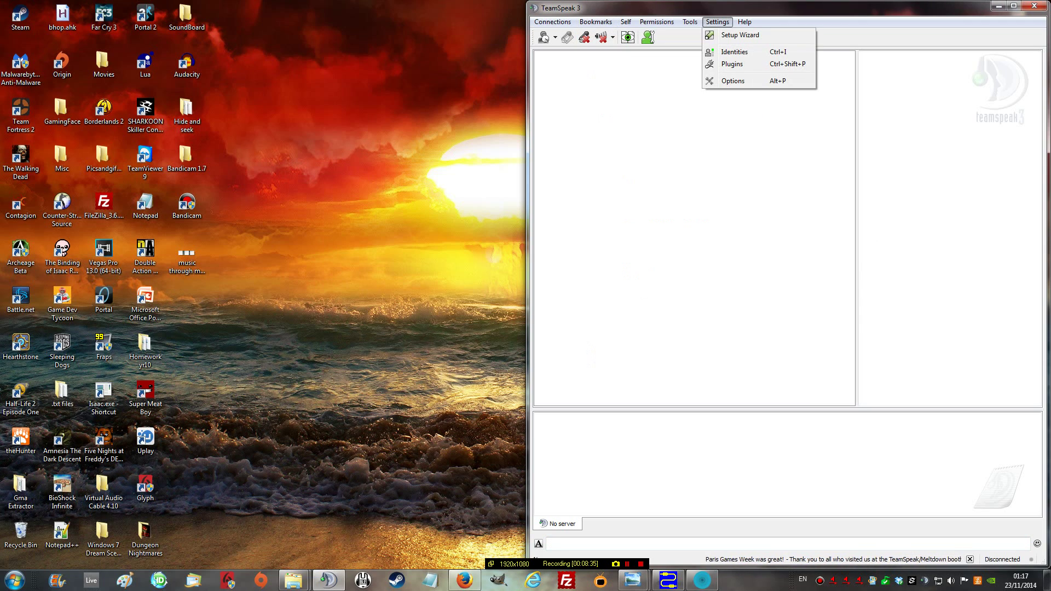
pyautogui.press('Escape')
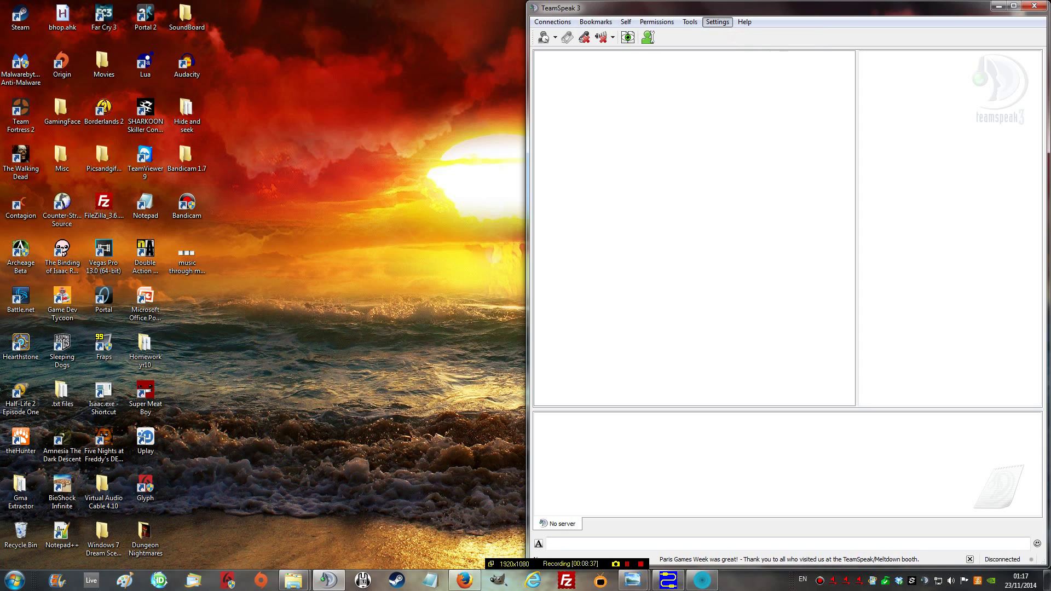
pyautogui.hotkey('alt', 'p')
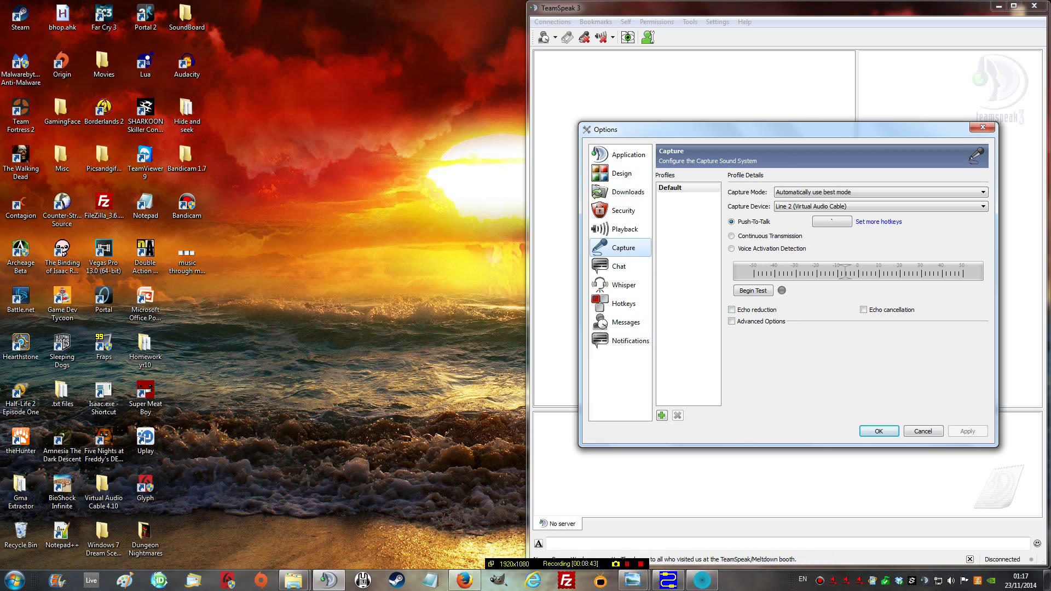
pyautogui.press('Tab')
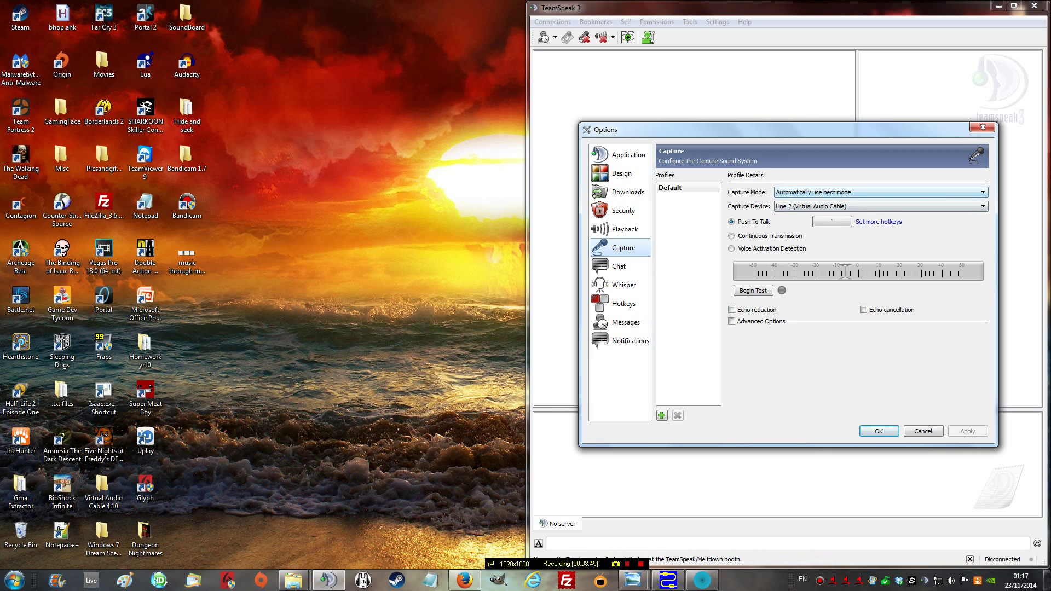
# Step: Switch the capture device to Microphone (High Definition Audio Device) and return it to Line 2 (Virtual Audio Cable)
pyautogui.hotkey('alt', 'Down')
pyautogui.press('Down')
pyautogui.press('Return')
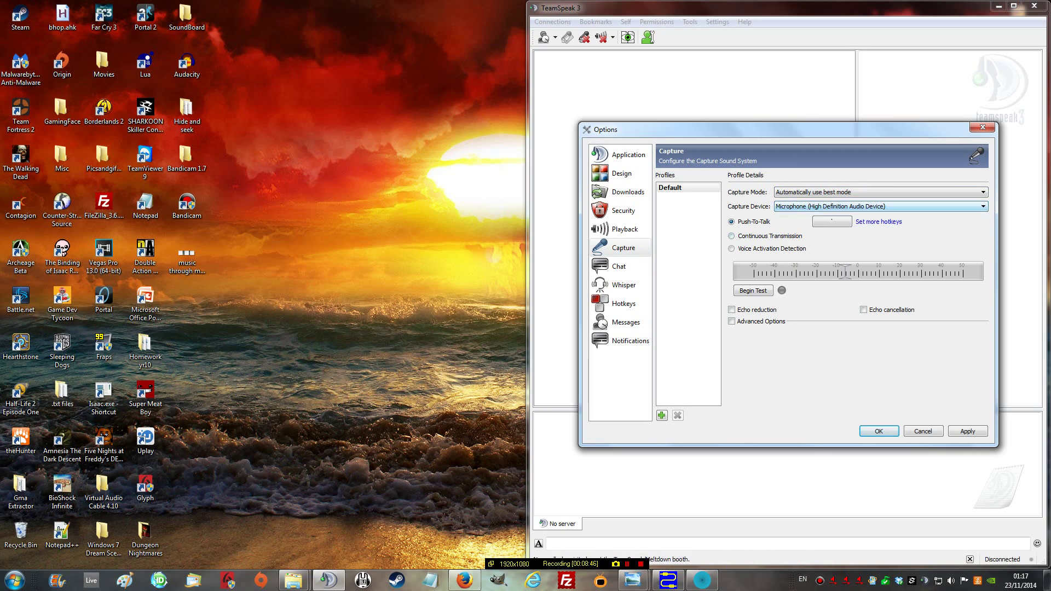
pyautogui.hotkey('alt', 'Down')
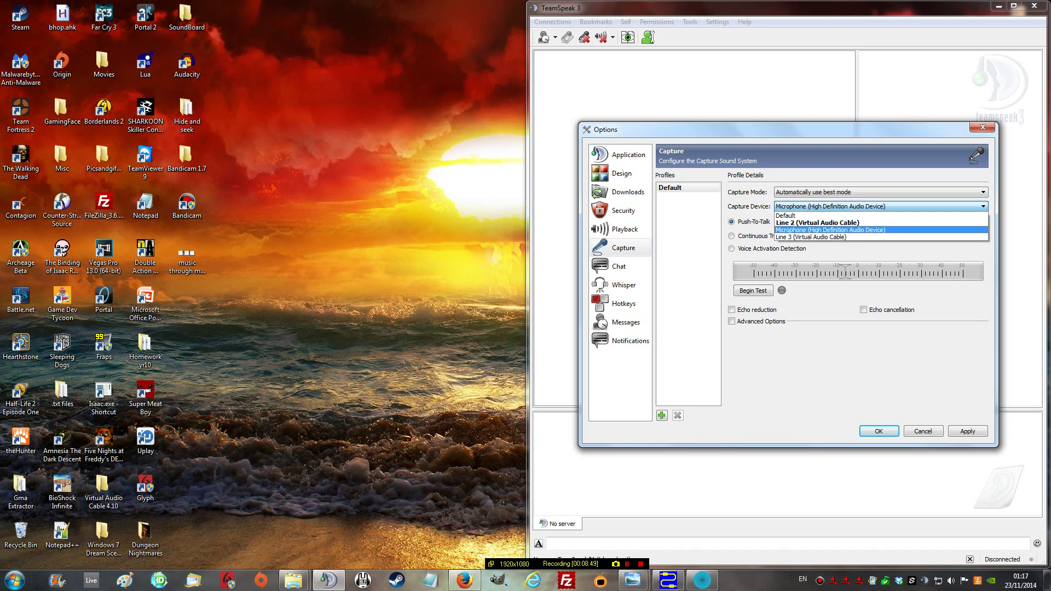
pyautogui.press('Up')
pyautogui.press('Return')
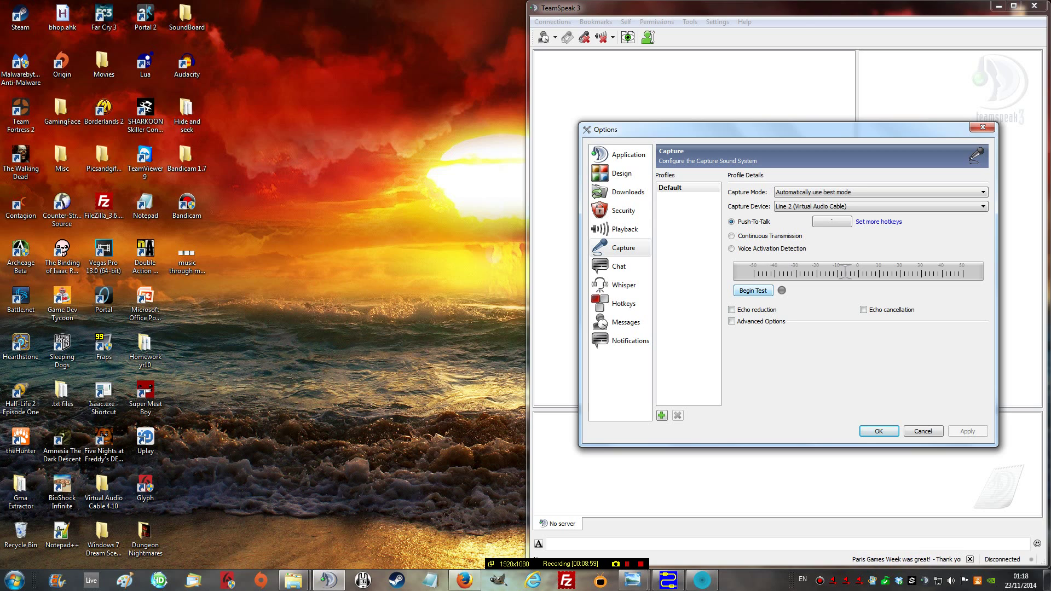
# Step: Start the capture test, stop it, and start it again
pyautogui.click(753, 291)
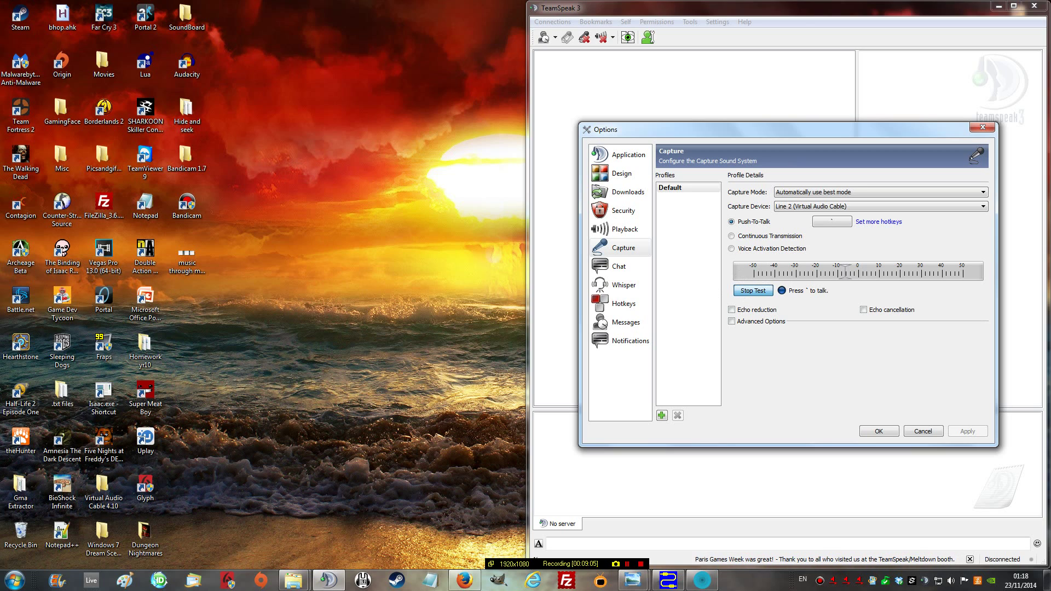
pyautogui.click(753, 290)
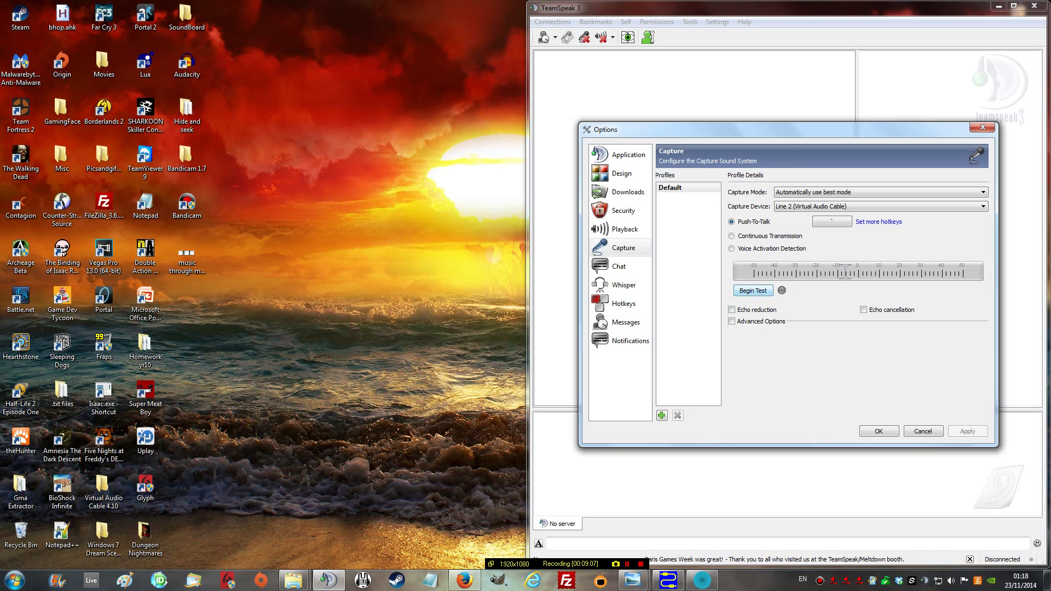
pyautogui.click(753, 291)
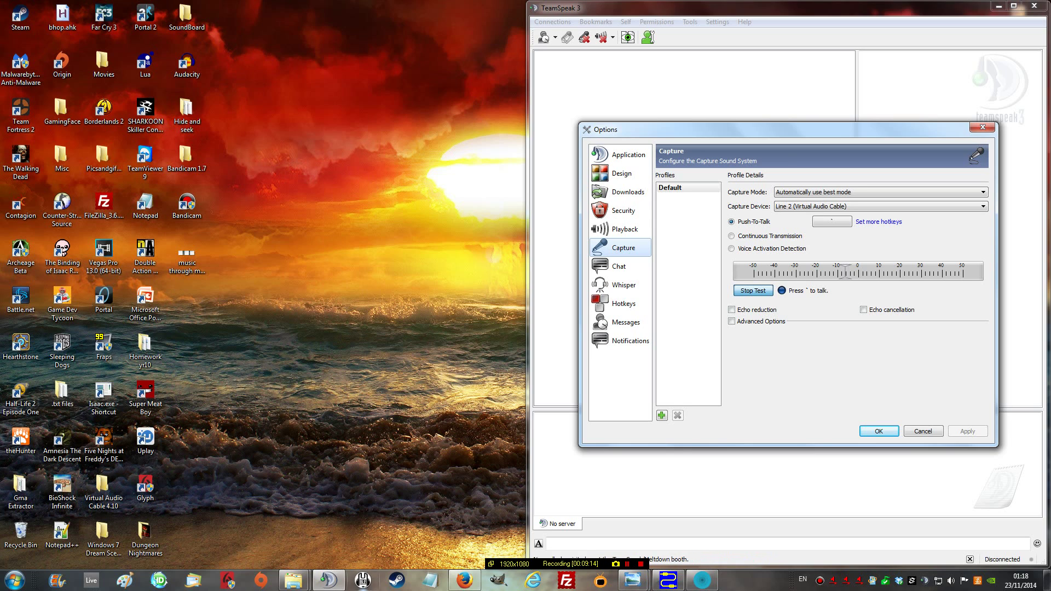
# Step: Switch to SimpleSoundBoard, re-enter Control + Alt + Insert as the hotkey of the Stop entry, save it, and minimize the window
pyautogui.click(701, 580)
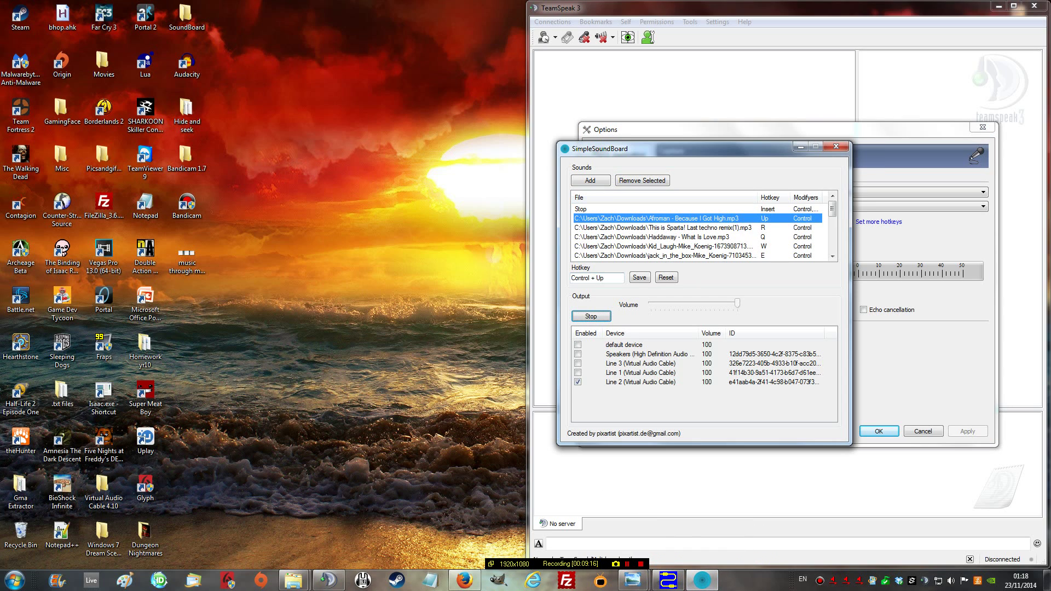
pyautogui.click(664, 209)
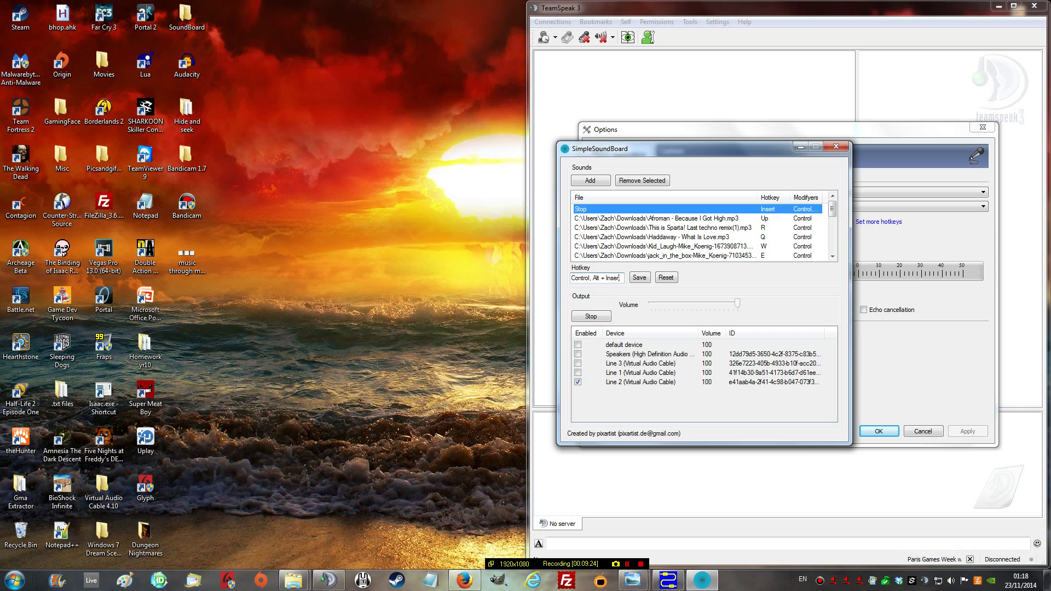
pyautogui.press('ctrl')
pyautogui.press('ctrl+alt+Insert')
pyautogui.press('ctrl')
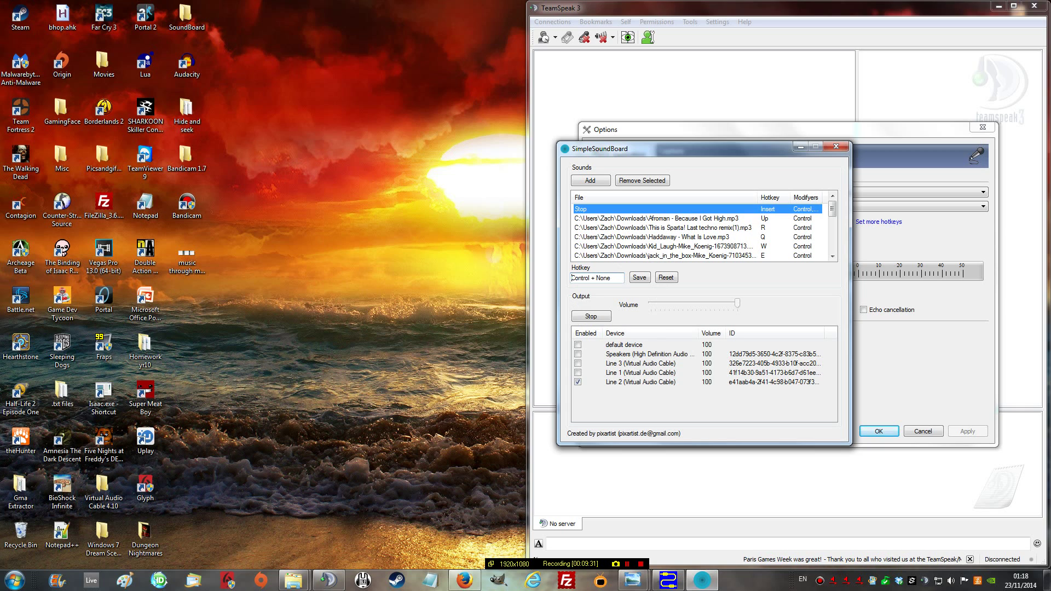
pyautogui.press('BackSpace')
pyautogui.press('ctrl+alt+Insert')
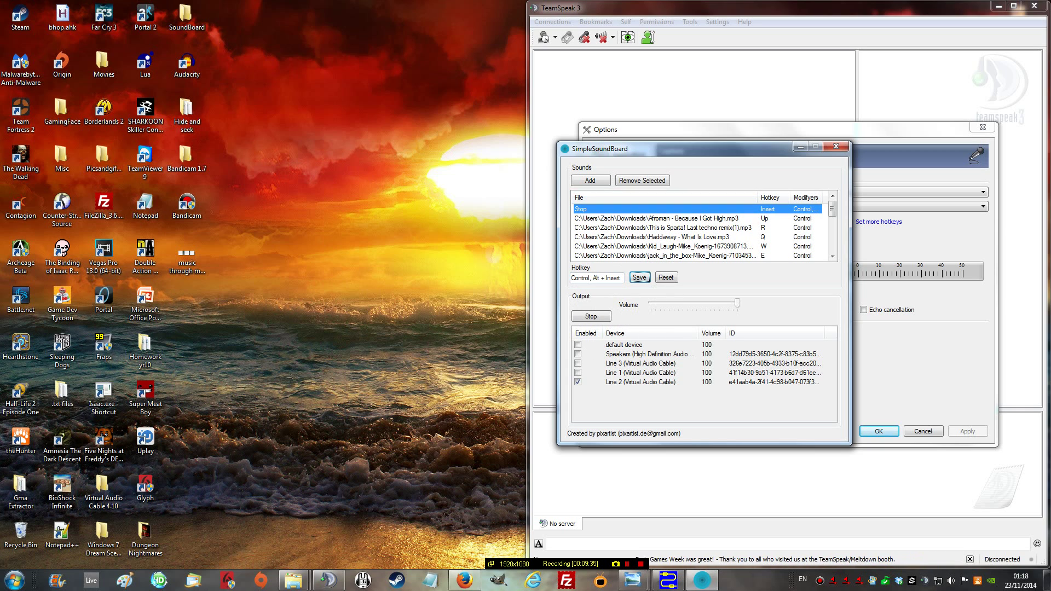
pyautogui.click(800, 146)
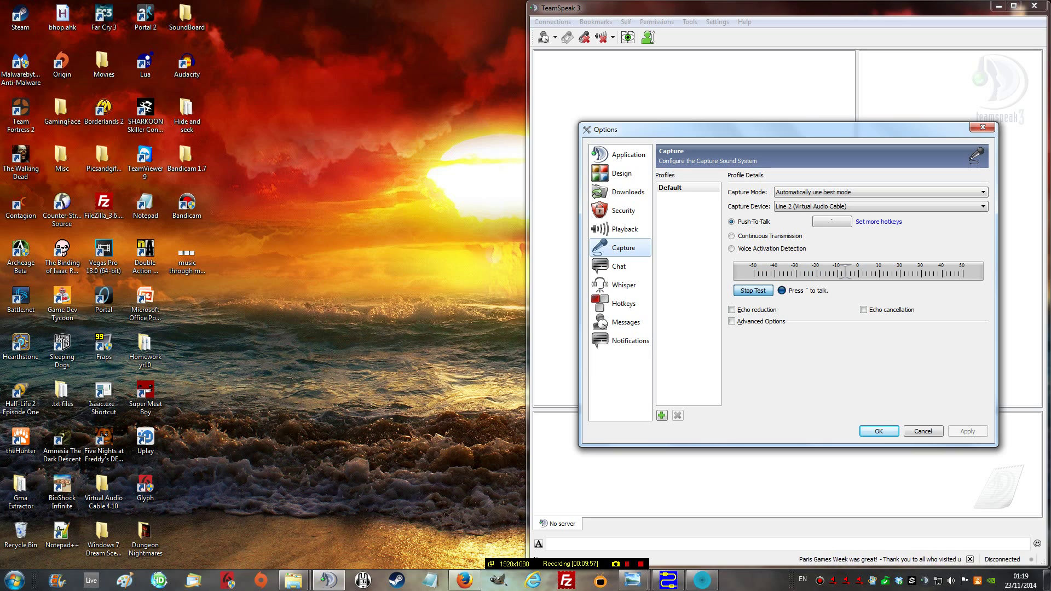
# Step: Keep Line 2 (Virtual Audio Cable) as the TeamSpeak capture device, accept the options, and minimize TeamSpeak
pyautogui.click(880, 207)
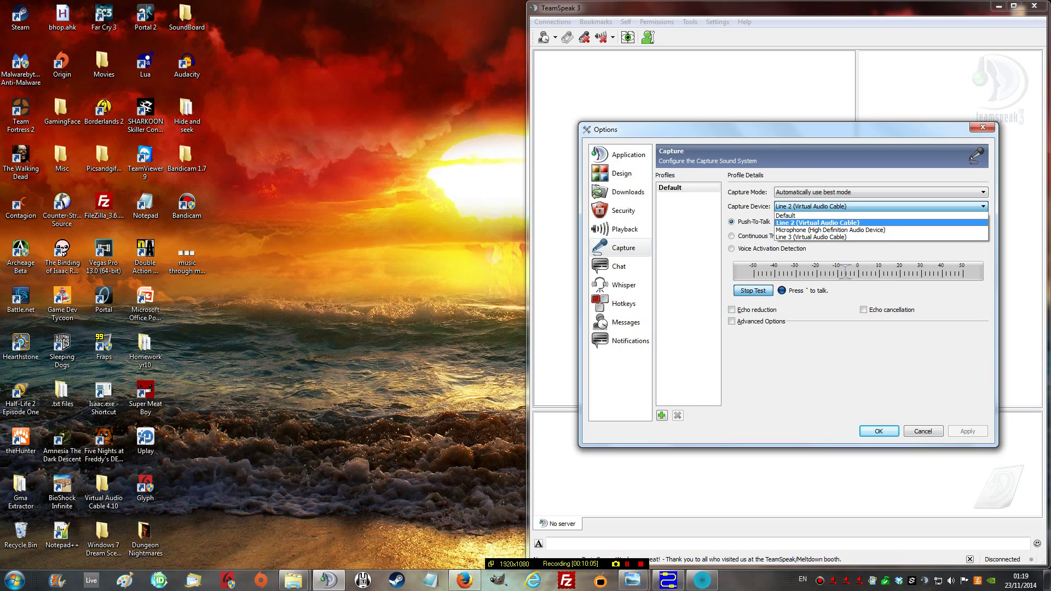
pyautogui.press('Return')
pyautogui.press('Return')
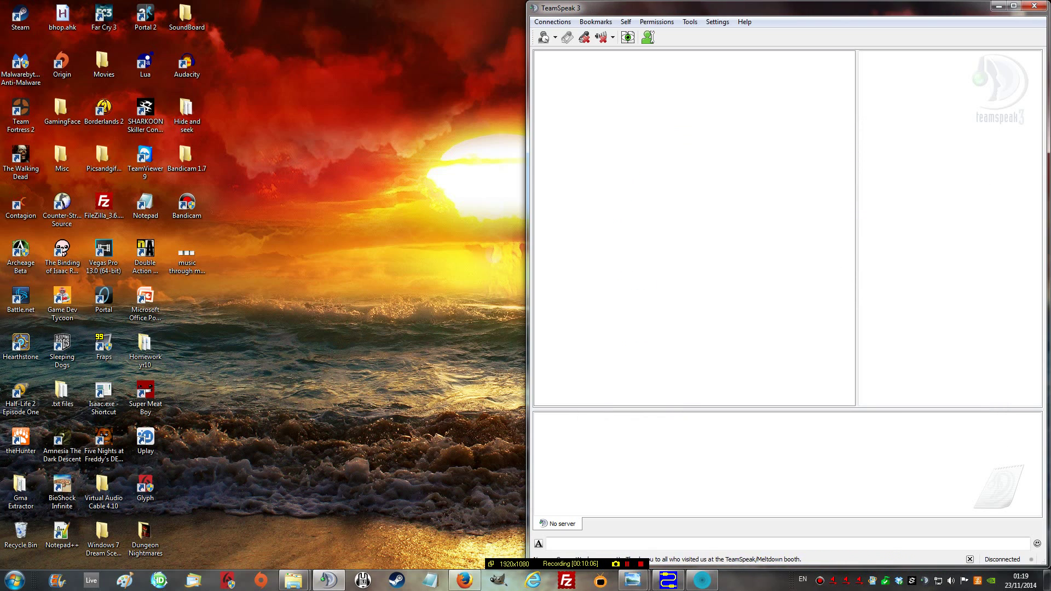
pyautogui.click(998, 6)
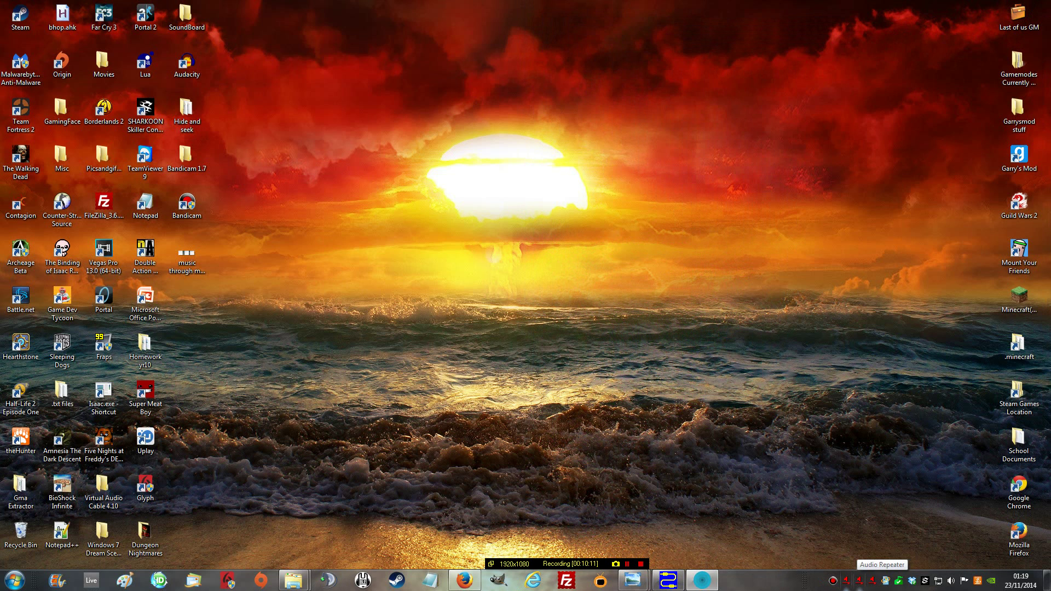
# Step: Restore the three Audio Repeater windows, bring up the Virtual Audio Cable Control Panel, and close that panel
pyautogui.click(858, 581)
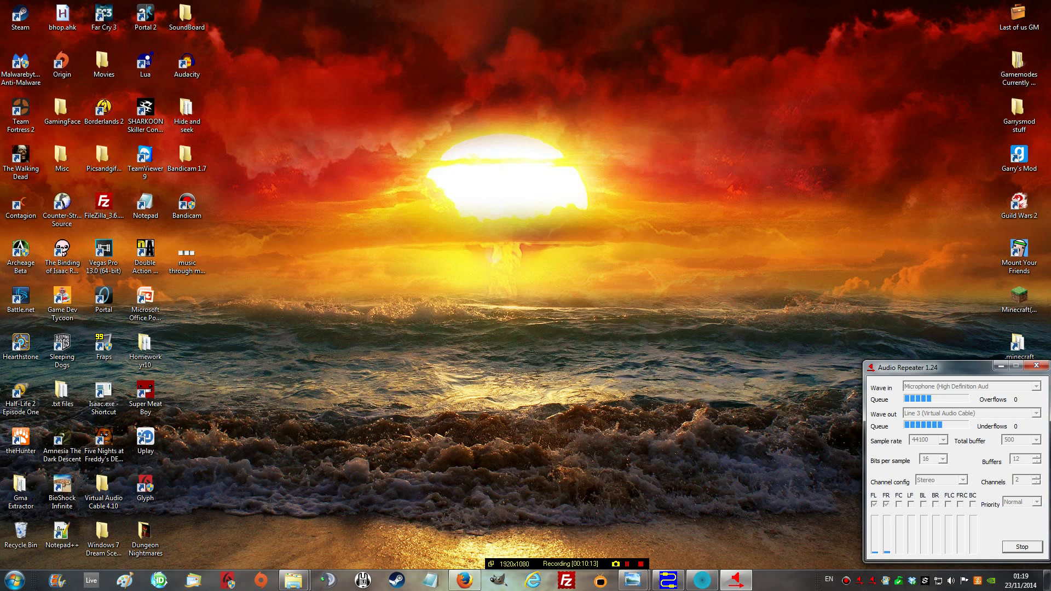
pyautogui.click(873, 580)
pyautogui.click(873, 581)
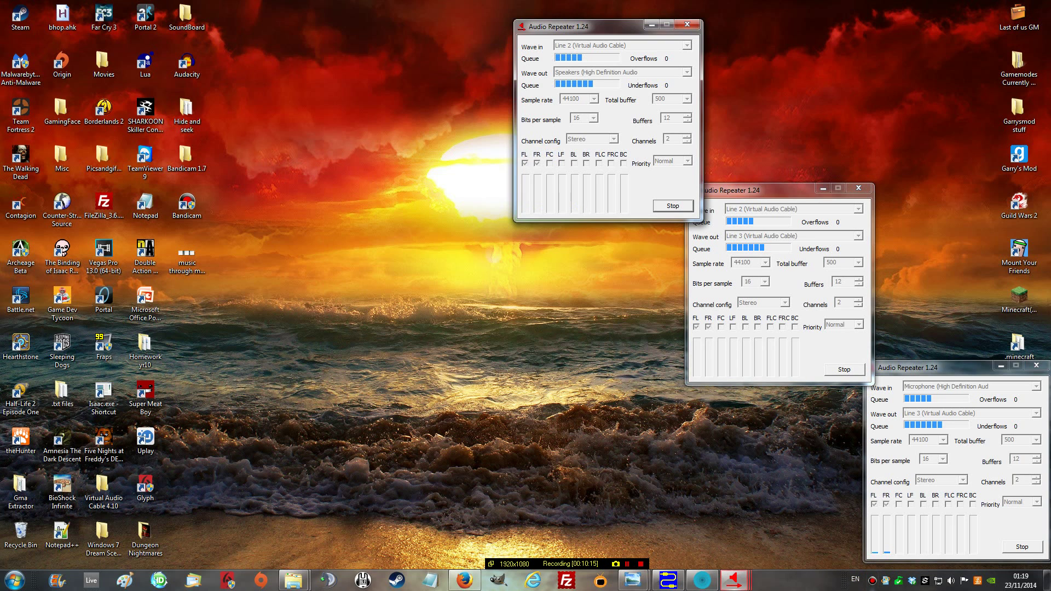
pyautogui.click(667, 580)
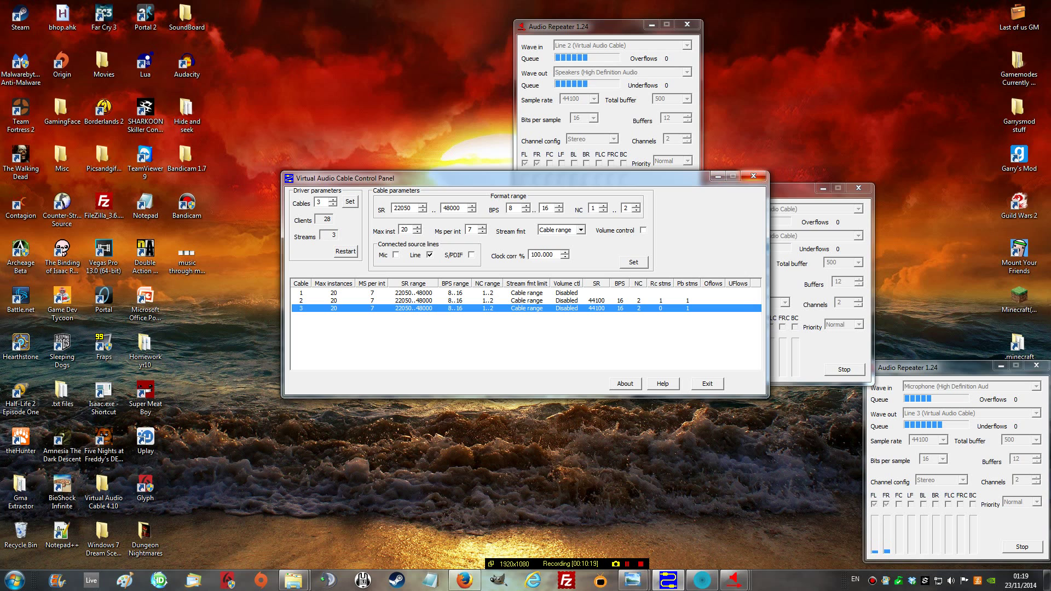
pyautogui.hotkey('alt', 'F4')
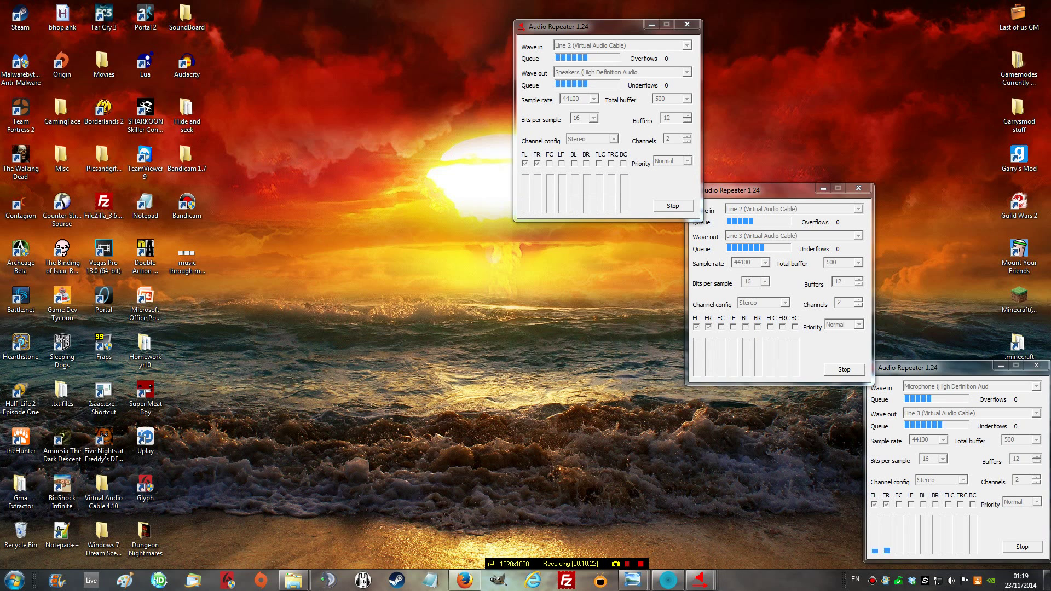
# Step: Open the "music through mic config.png" image from the desktop to view the configuration
pyautogui.doubleClick(187, 257)
pyautogui.moveTo(328, 27); pyautogui.dragTo(503, 399)
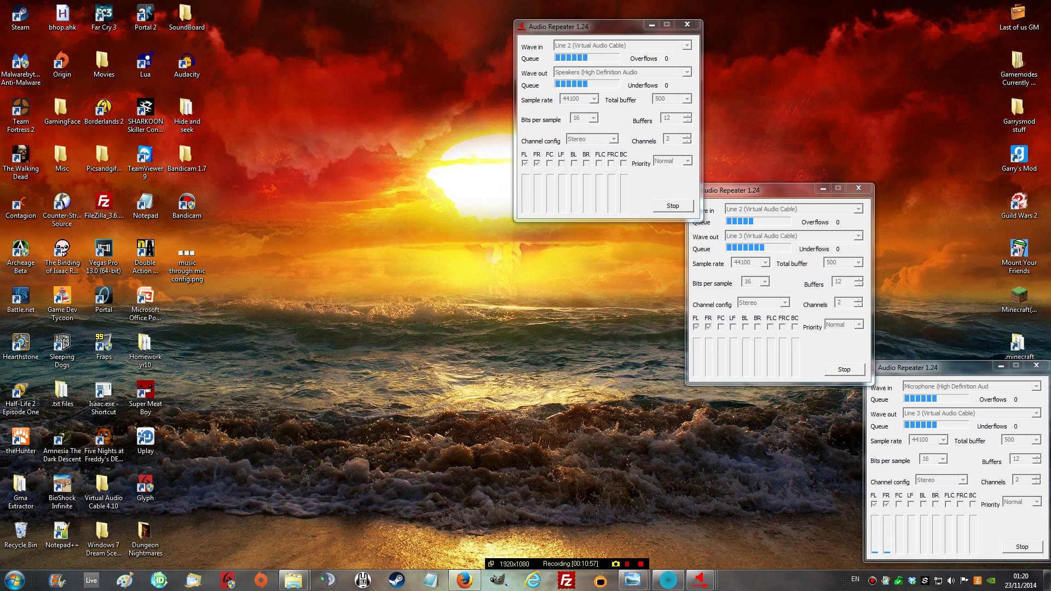